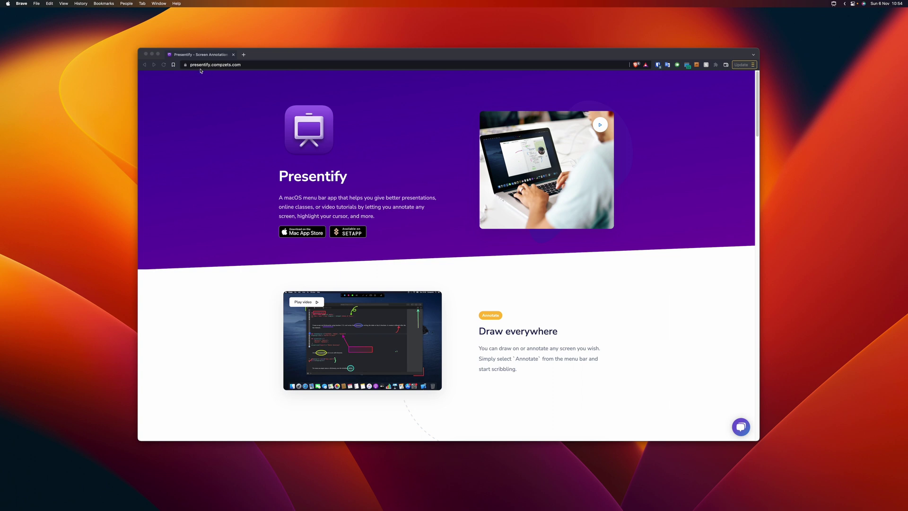
Search the web for "presentify app" in a new browser tab.
left_click(244, 55)
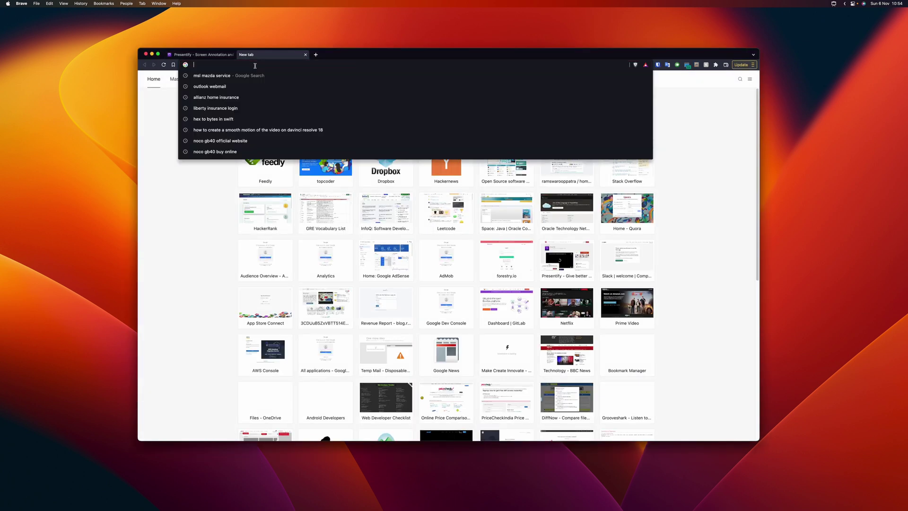
type("p-resentify ")
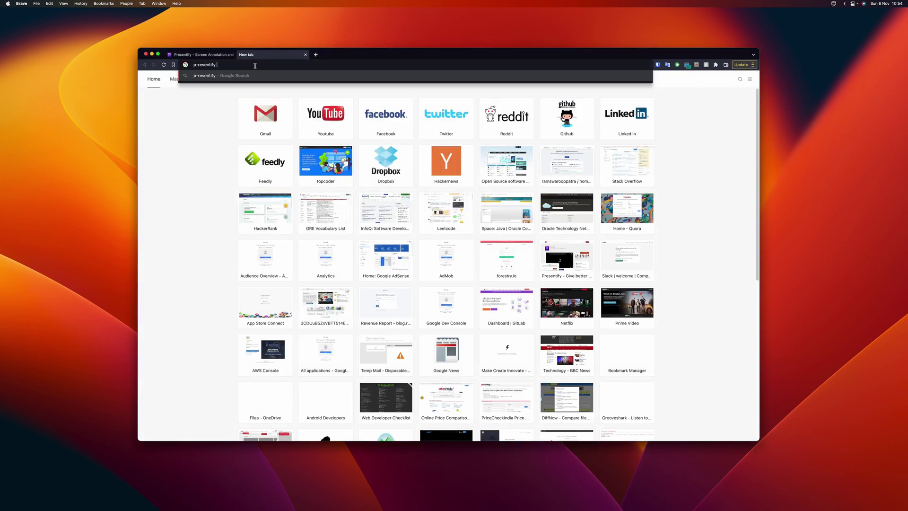
type("app")
key("super+Left")
key("Right")
key("Right")
key("BackSpace")
key("Return")
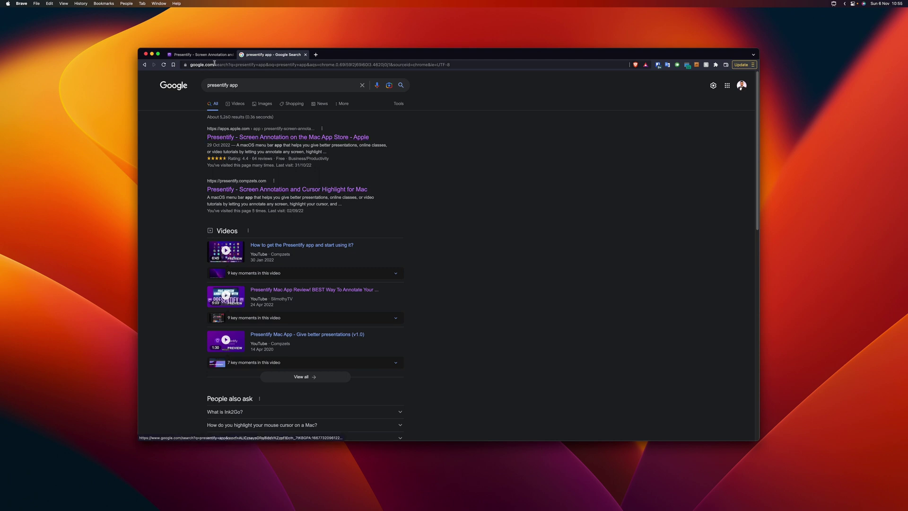
left_click(265, 137)
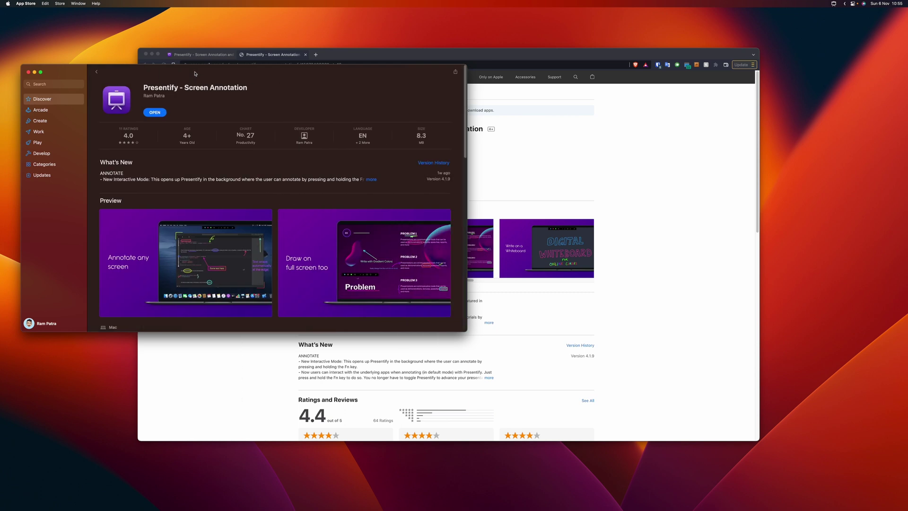
left_click_drag(195, 76, 391, 116)
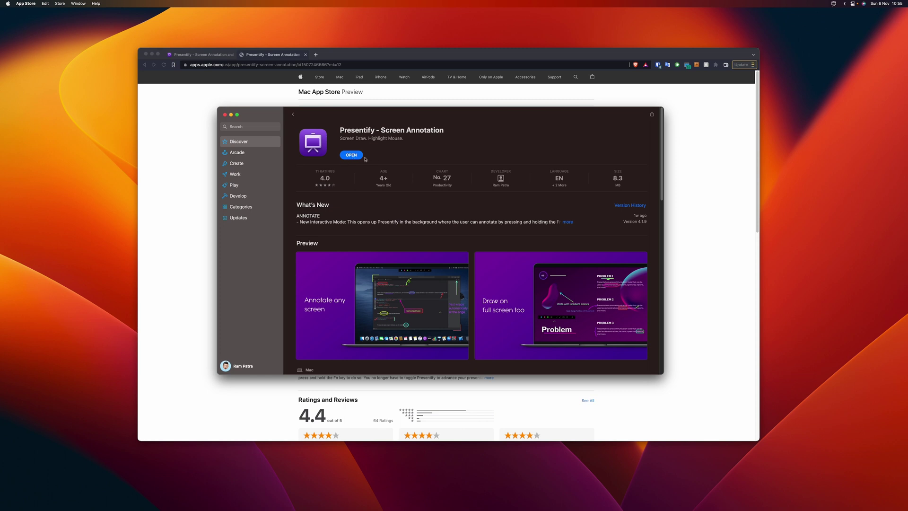
scroll(447, 196, "down", 5)
scroll(447, 196, "up", 5)
Review Presentify's store page in the browser, expanding the complete list of in-app purchases.
left_click(201, 54)
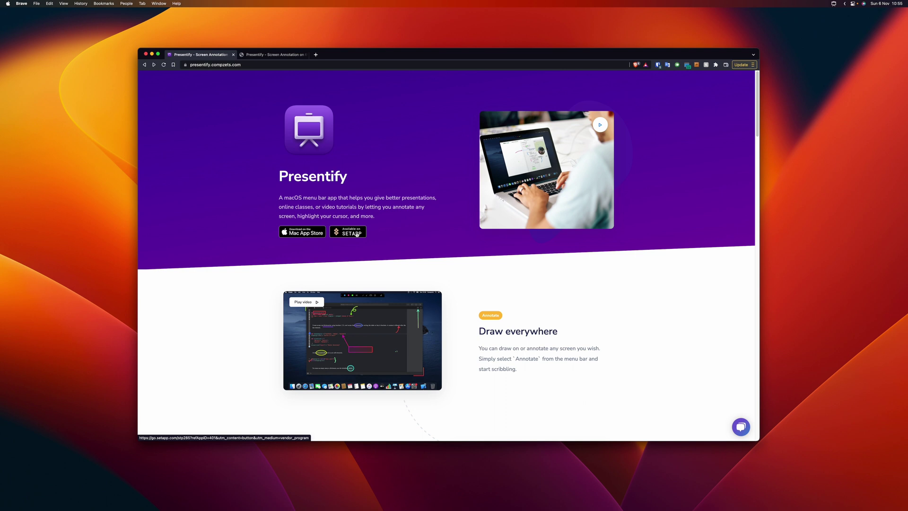
left_click(274, 55)
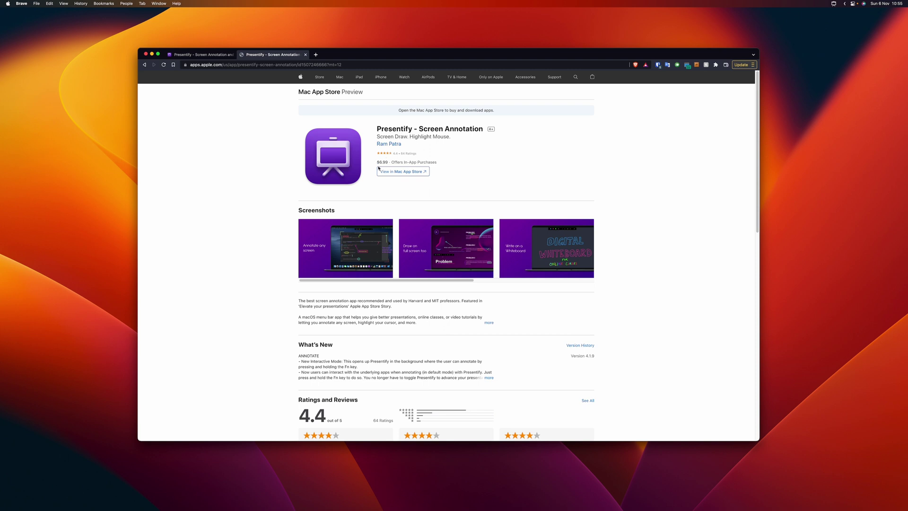
scroll(379, 161, "down", 10)
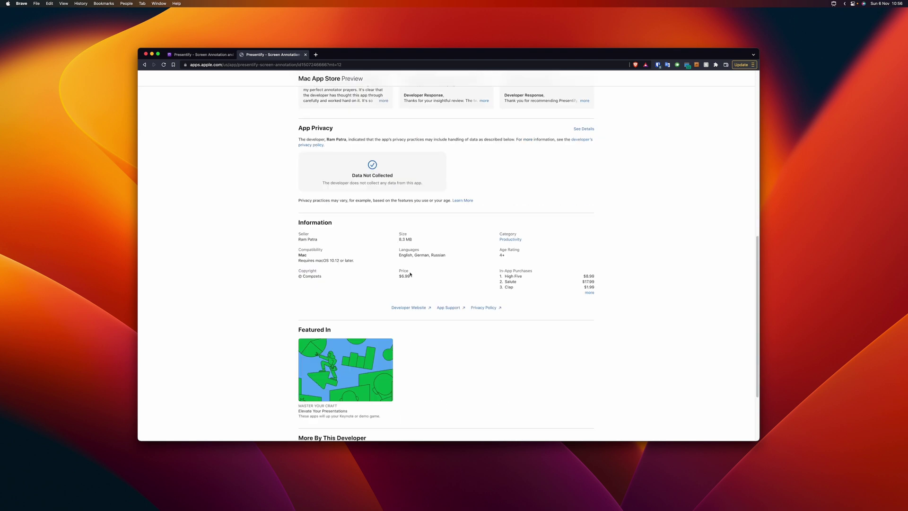
scroll(406, 270, "up", 15)
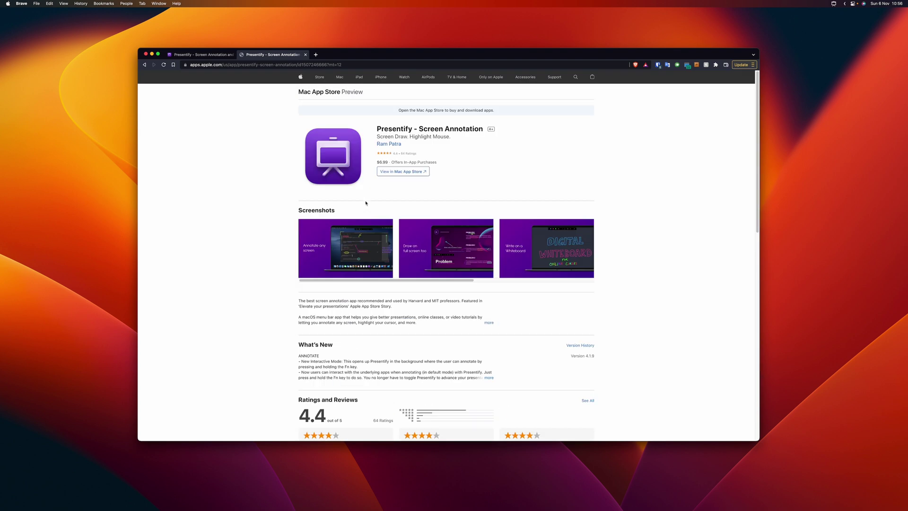
scroll(414, 246, "down", 4)
scroll(414, 246, "down", 3)
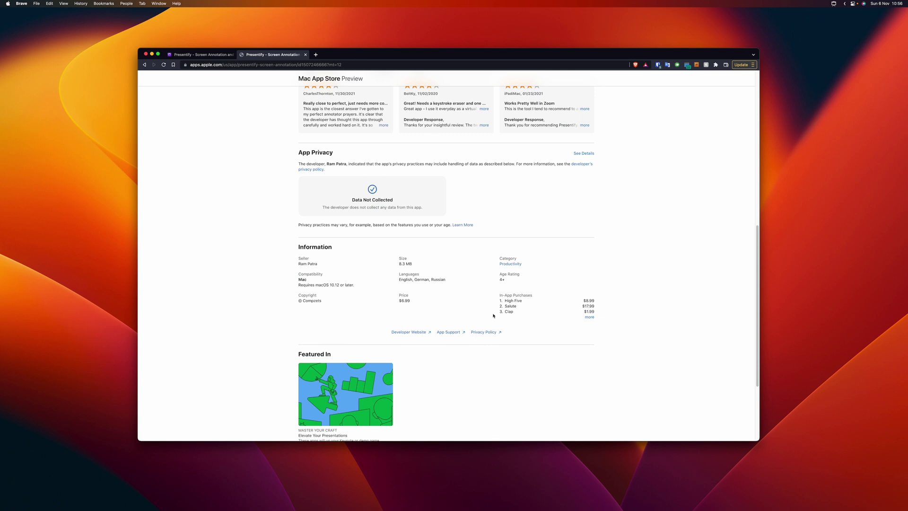
left_click(589, 317)
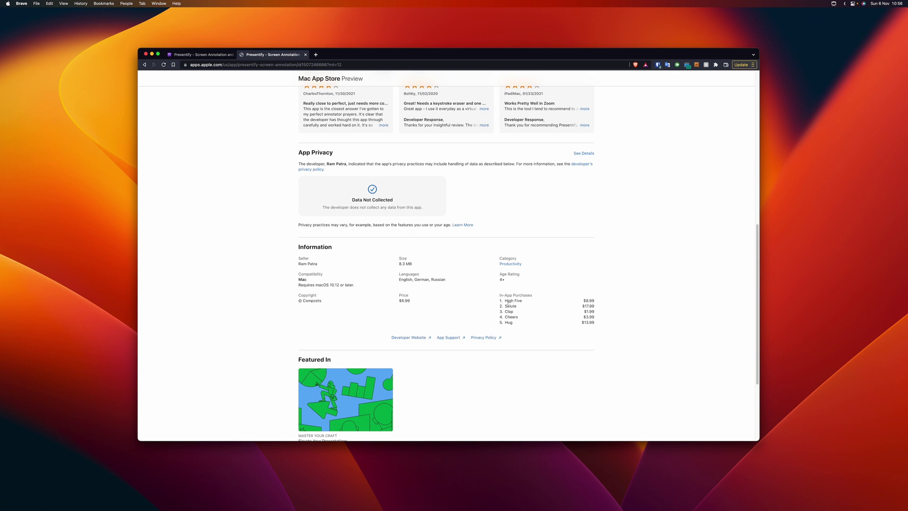
scroll(508, 303, "up", 10)
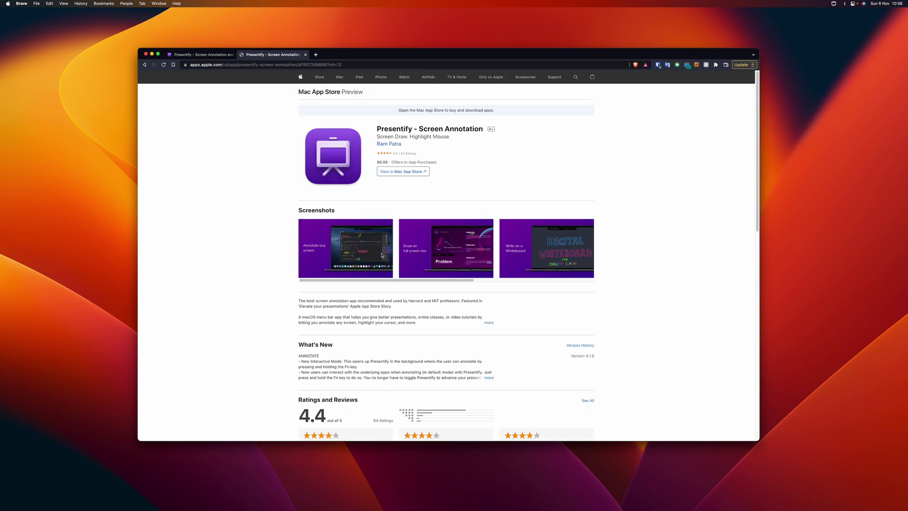
scroll(388, 282, "right", 2)
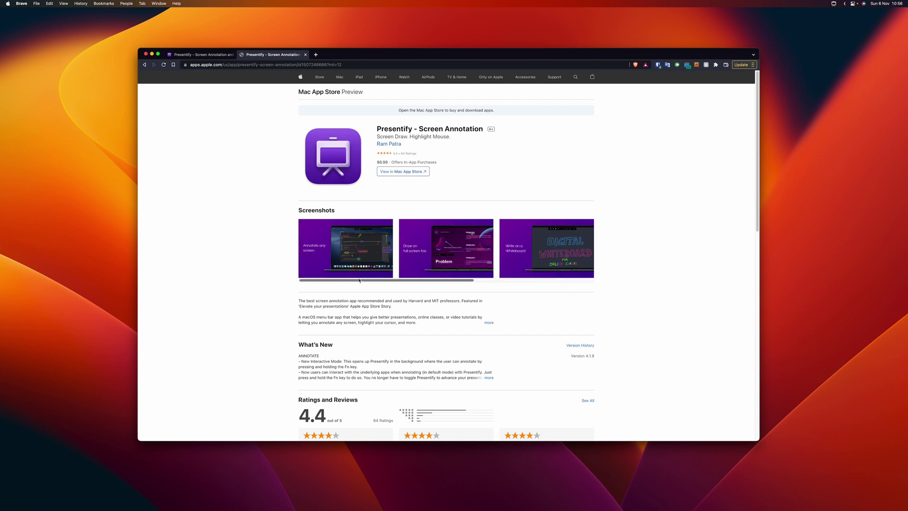
scroll(508, 288, "down", 10)
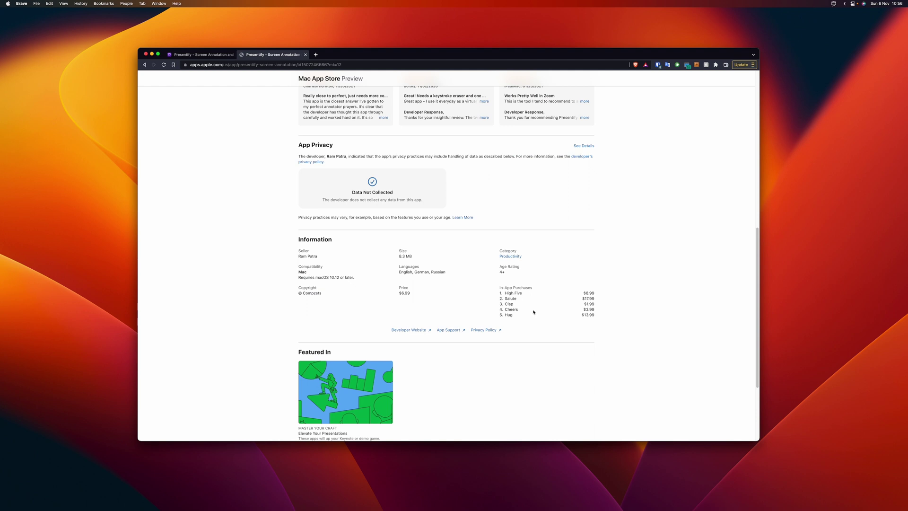
scroll(435, 301, "up", 10)
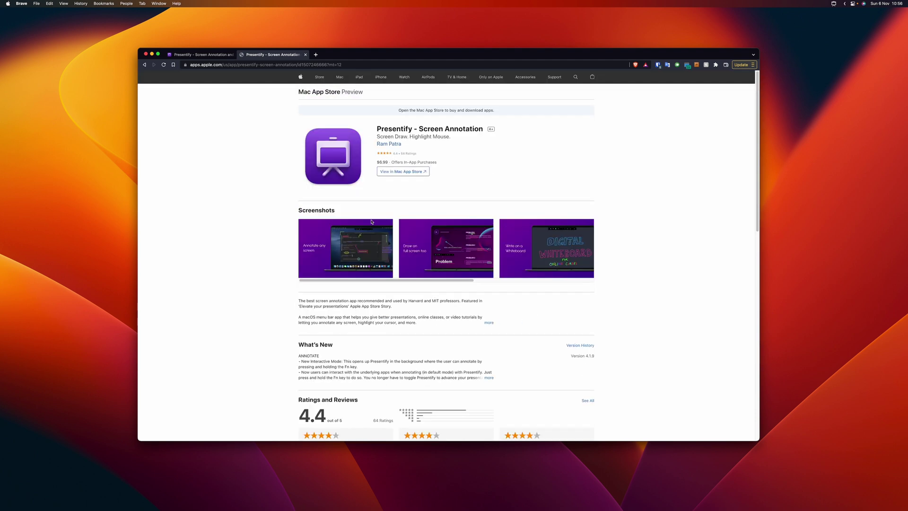
Look through the Presentify website's feature sections, testimonials, press mentions and Helpful answers.
left_click(205, 55)
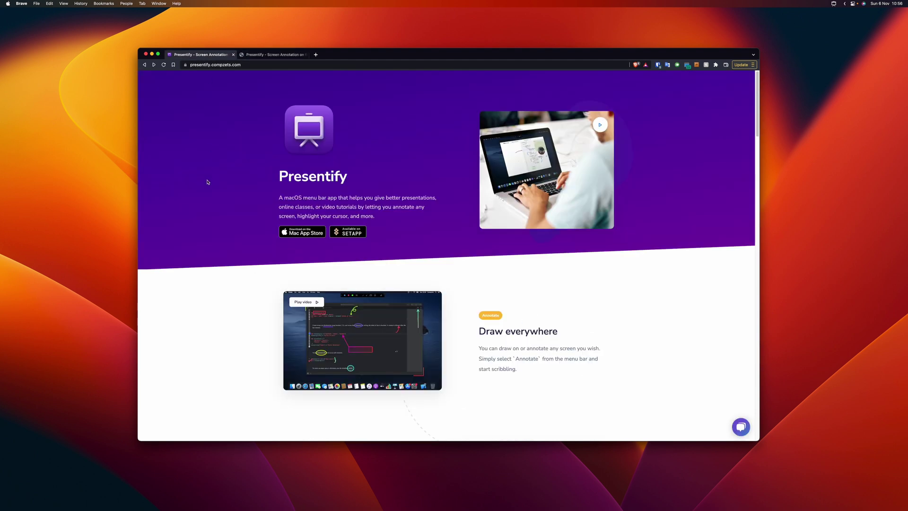
scroll(208, 181, "down", 4)
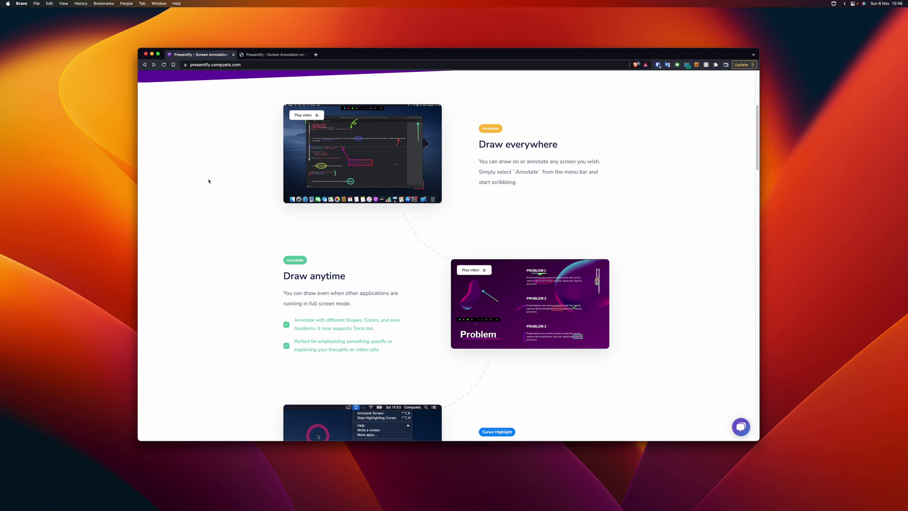
scroll(208, 181, "down", 20)
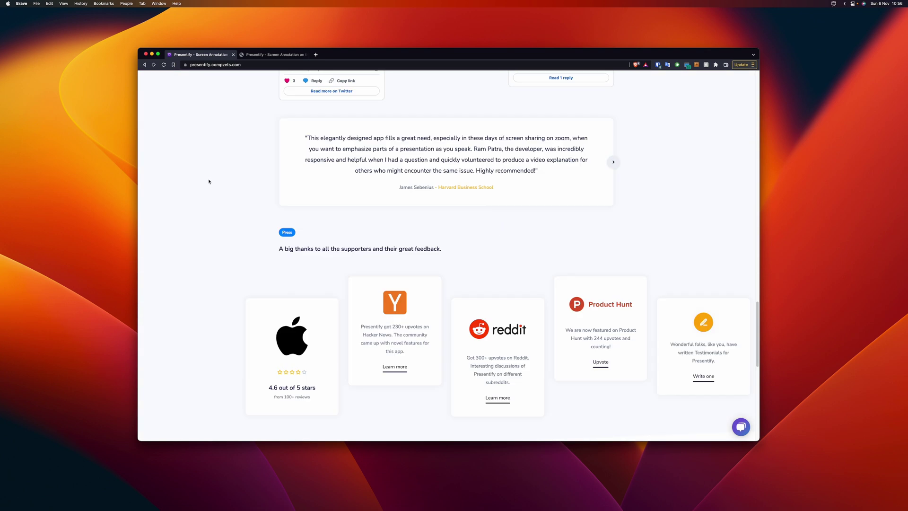
scroll(209, 181, "down", 8)
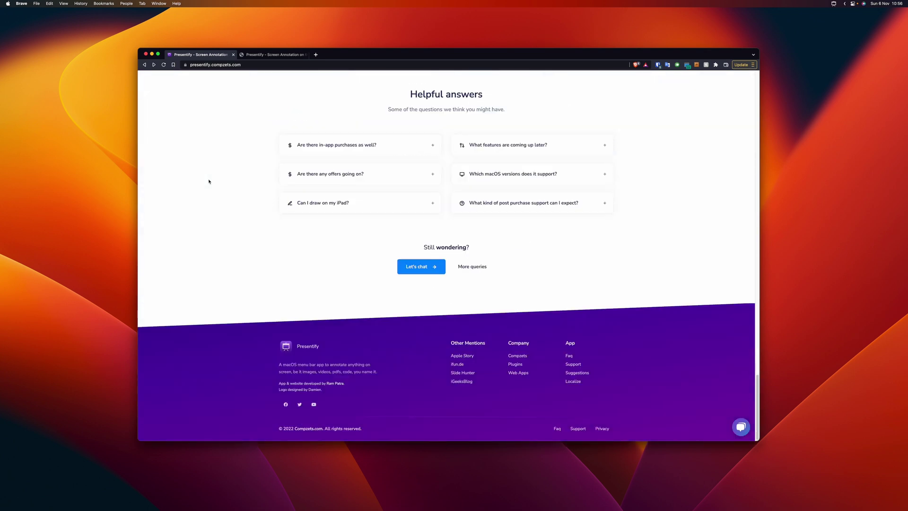
scroll(219, 181, "up", 20)
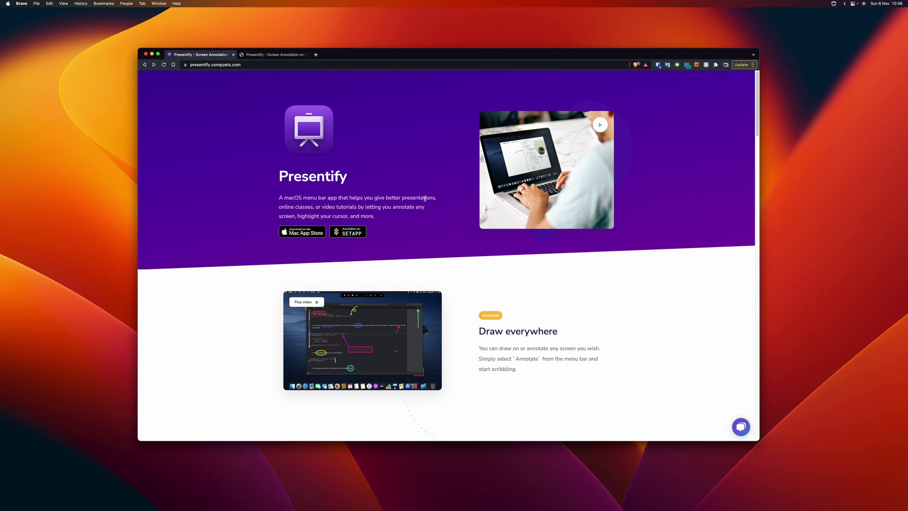
scroll(425, 199, "down", 4)
scroll(425, 201, "down", 9)
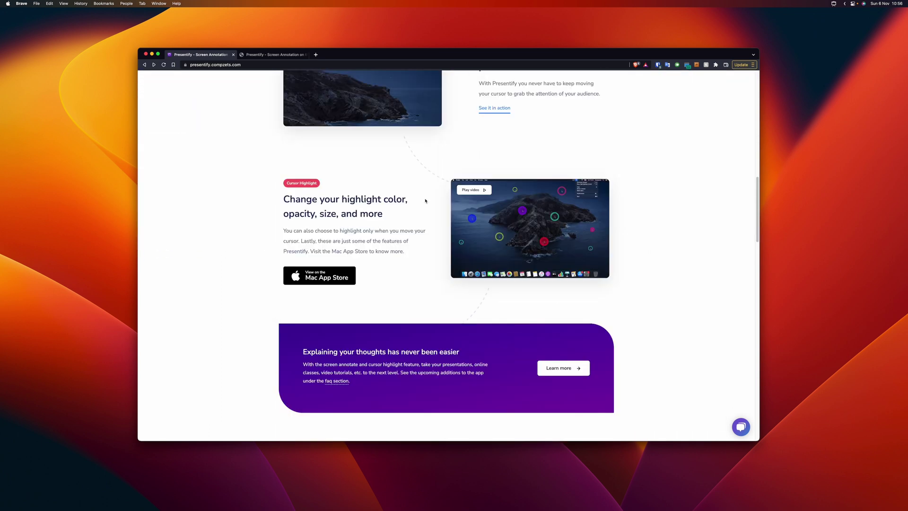
scroll(425, 201, "down", 4)
scroll(425, 201, "down", 15)
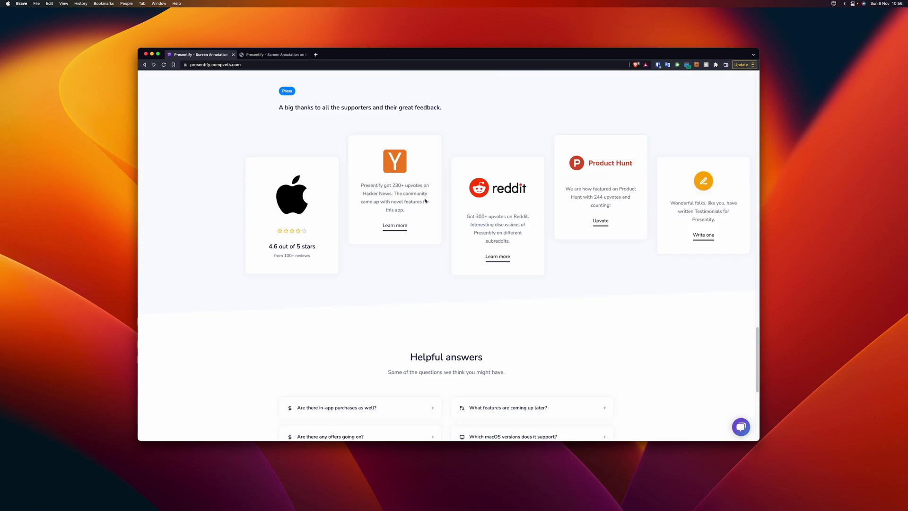
key("Home")
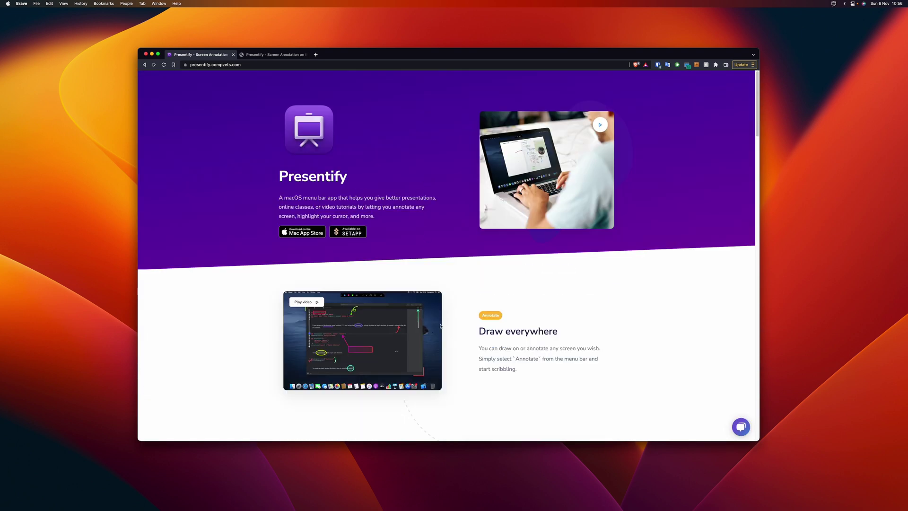
scroll(458, 336, "down", 5)
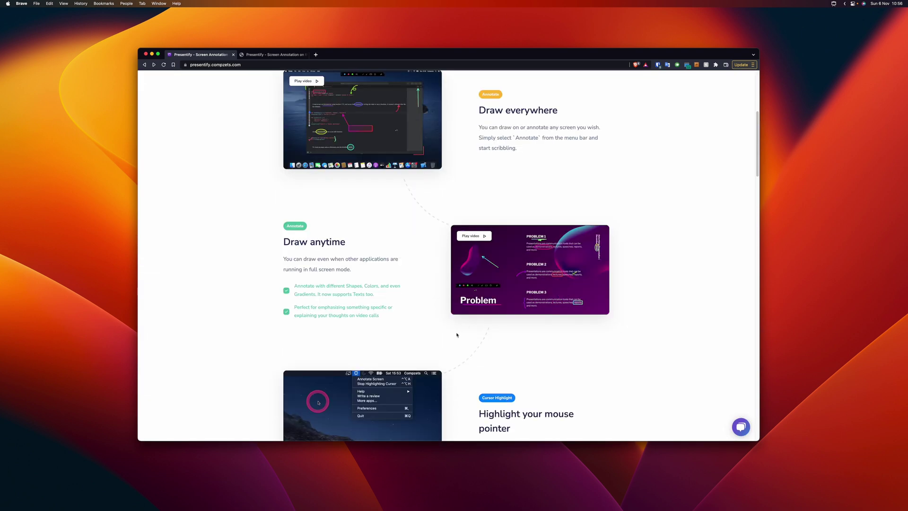
scroll(487, 327, "up", 5)
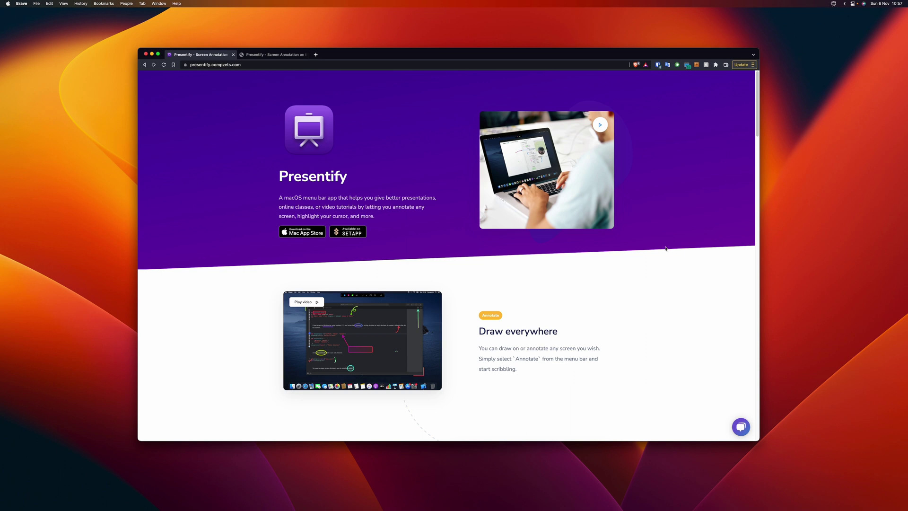
Find the installed Presentify app with Spotlight and launch it.
key("super+space")
type("prese")
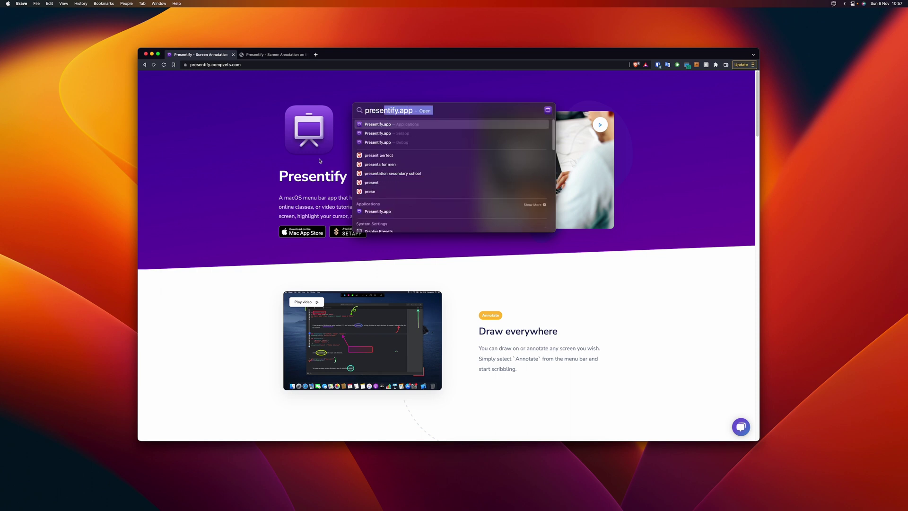
key("Return")
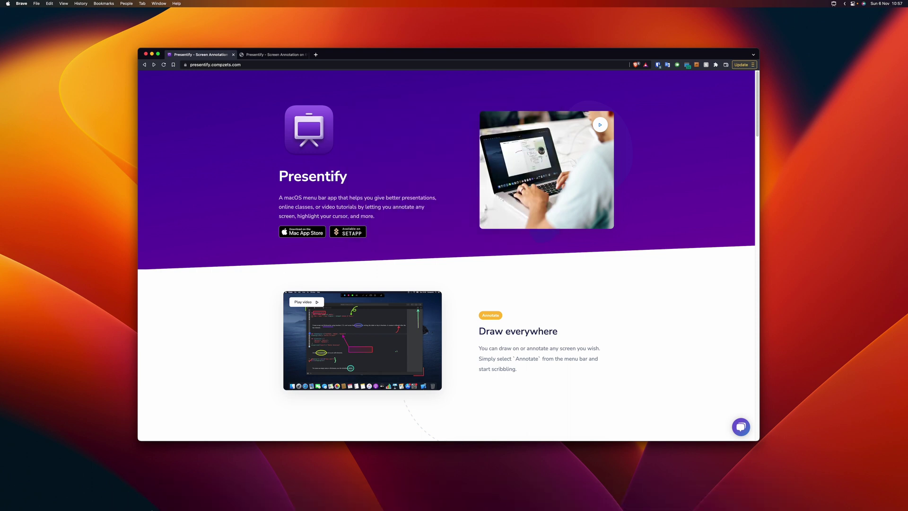
Look through the Launchpad pages for the installed Presentify app, and return to the browser.
left_click(143, 497)
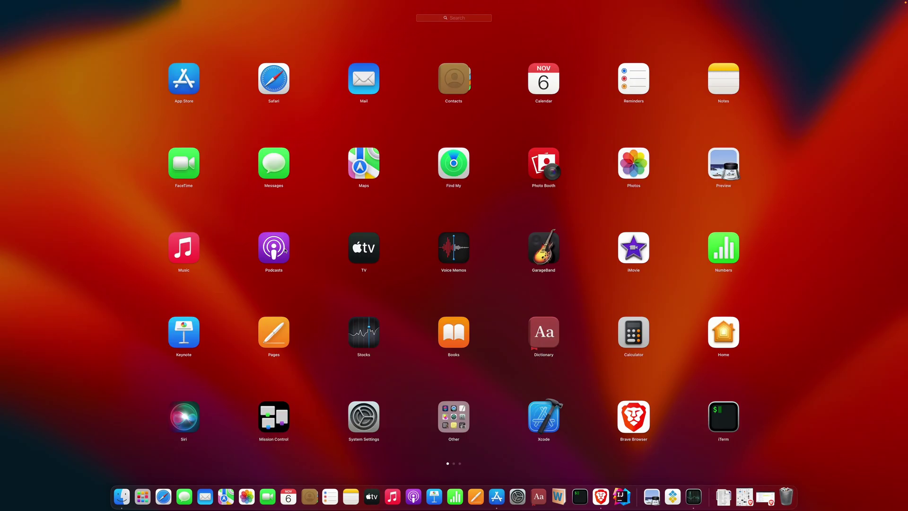
scroll(380, 268, "right", 5)
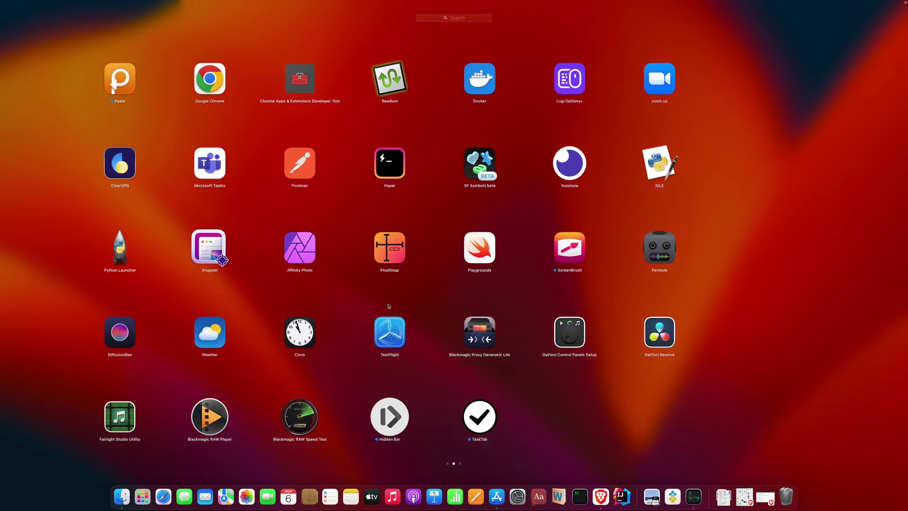
scroll(388, 304, "right", 5)
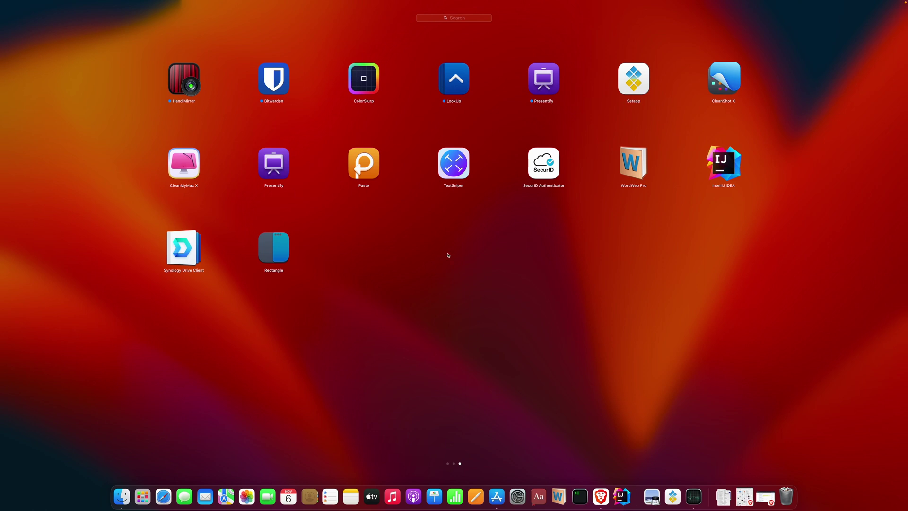
left_click(455, 254)
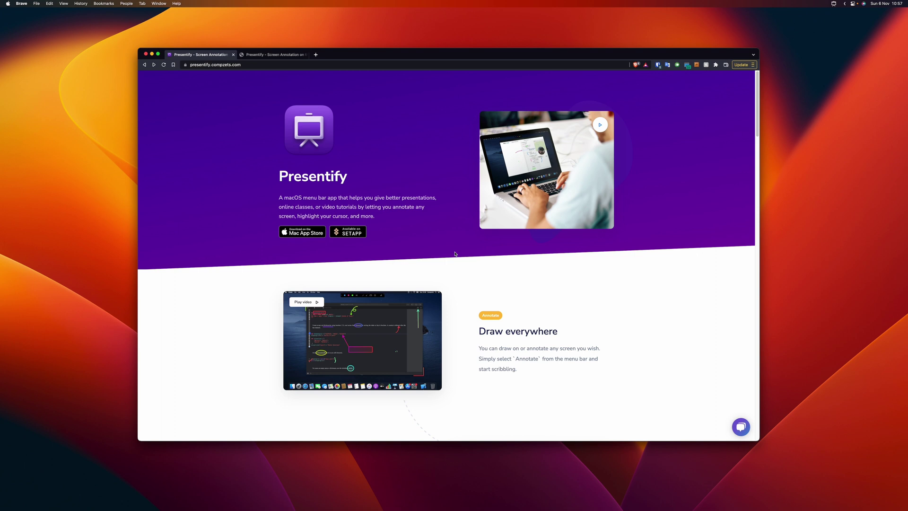
Turn off Presentify's Interactive Mode and start Annotate Screen.
left_click(835, 7)
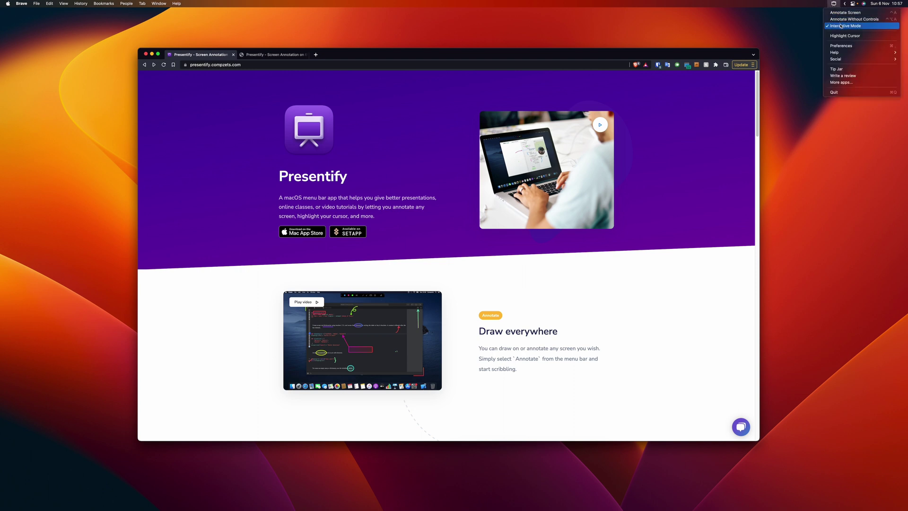
left_click(840, 26)
left_click(833, 4)
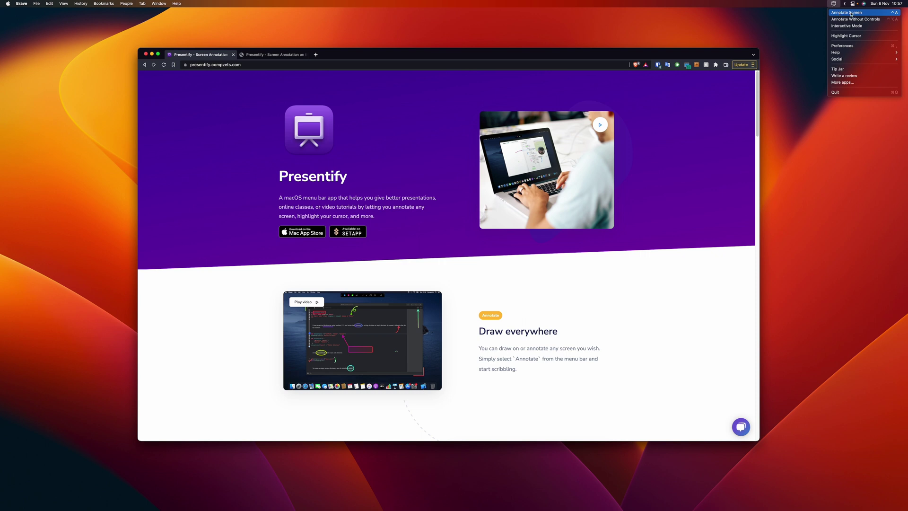
left_click(851, 13)
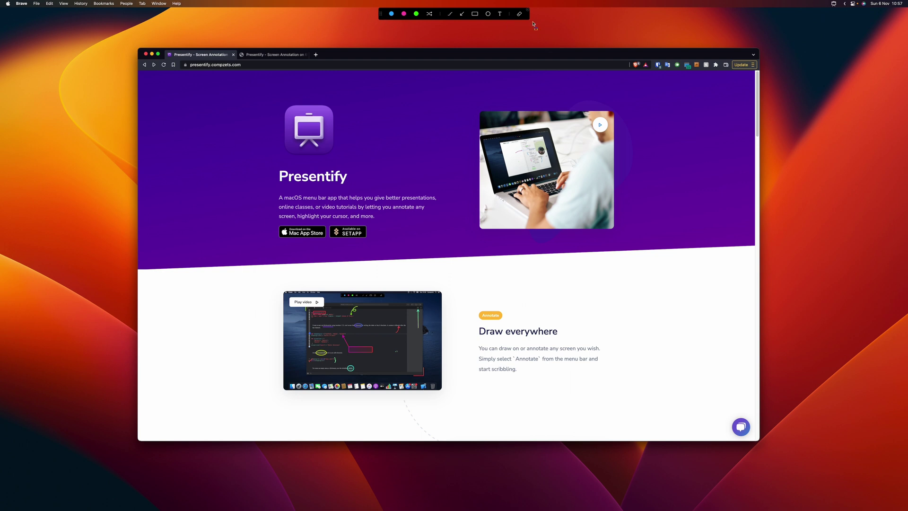
Restart annotation with Annotate Without Controls and draw rectangles around the Presentify logo and the store badges.
left_click(835, 4)
left_click(837, 12)
left_click(834, 4)
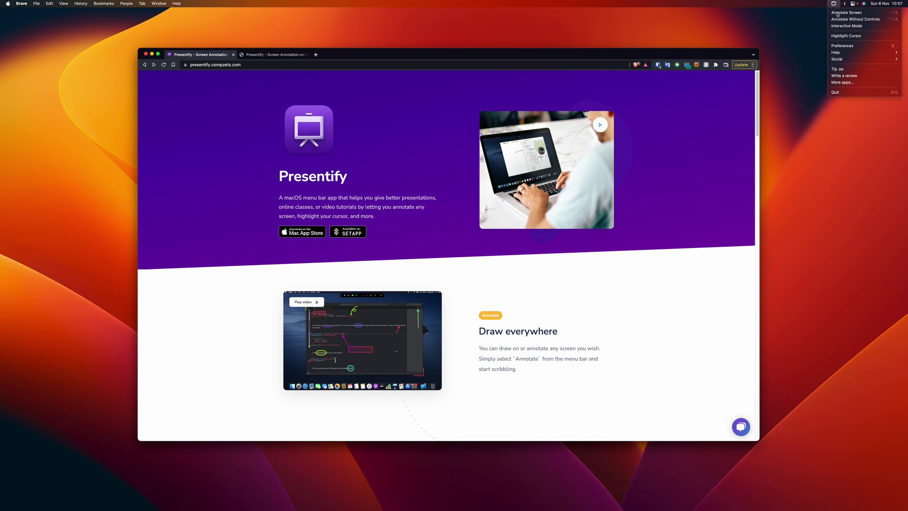
left_click(840, 20)
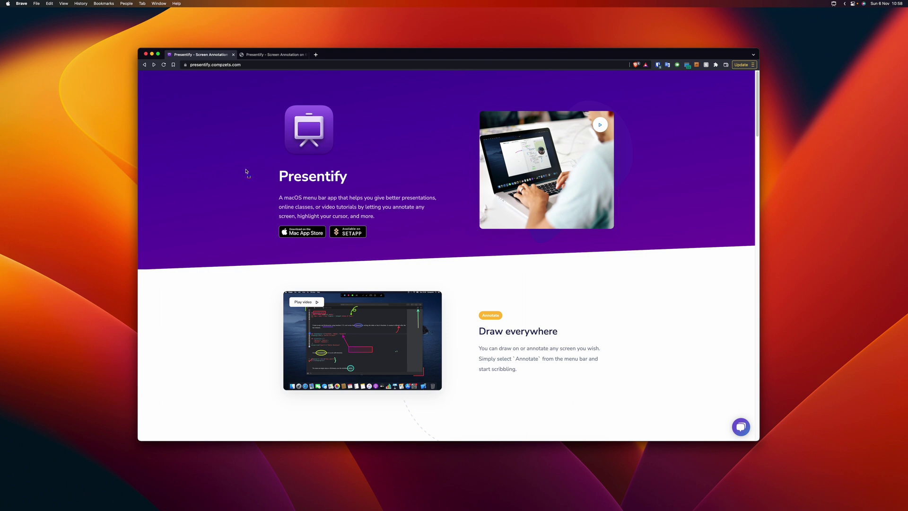
left_click_drag(275, 104, 348, 164)
left_click_drag(251, 208, 382, 246)
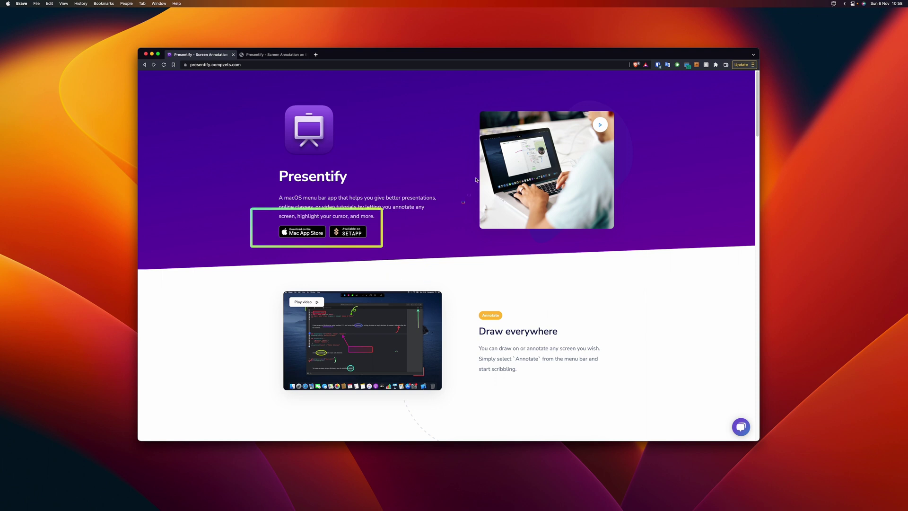
Stop annotating without controls and start Annotate Screen with its controls shown.
left_click(834, 4)
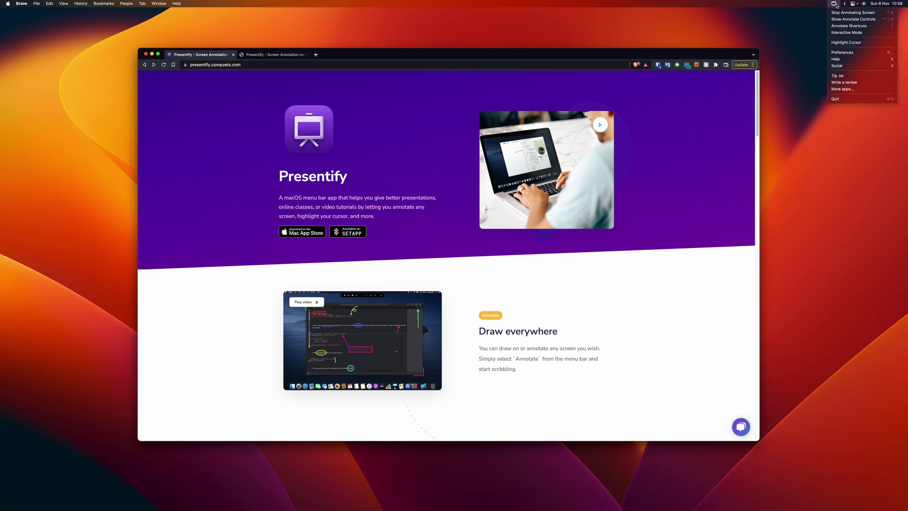
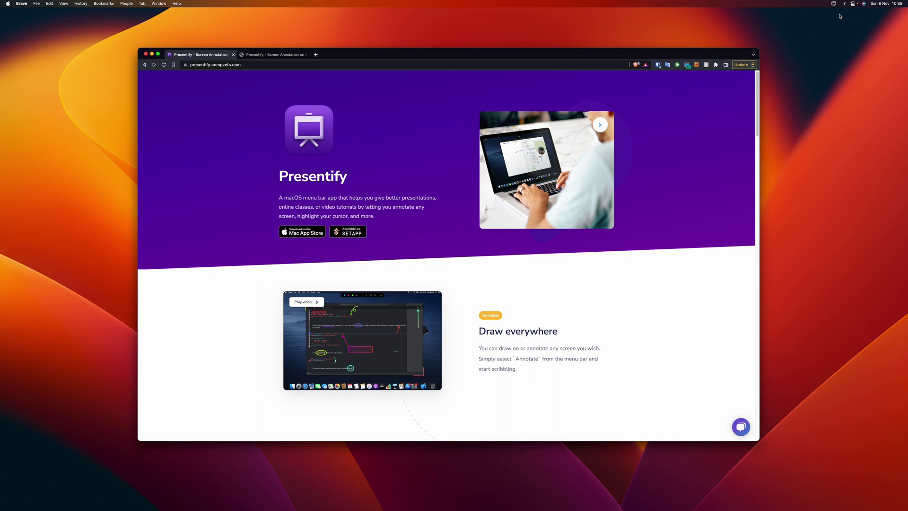
left_click(833, 4)
left_click(839, 15)
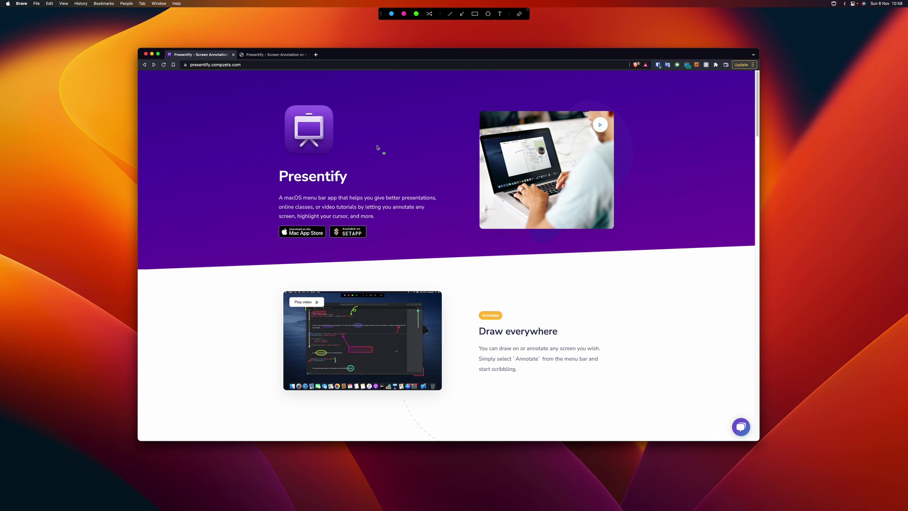
Draw freehand strokes on both sides of the Presentify logo and beneath the Presentify title.
left_click_drag(219, 165, 263, 131)
mouse_move(384, 126)
left_mouse_down()
mouse_move(385, 116)
mouse_move(378, 126)
mouse_move(401, 146)
left_mouse_up()
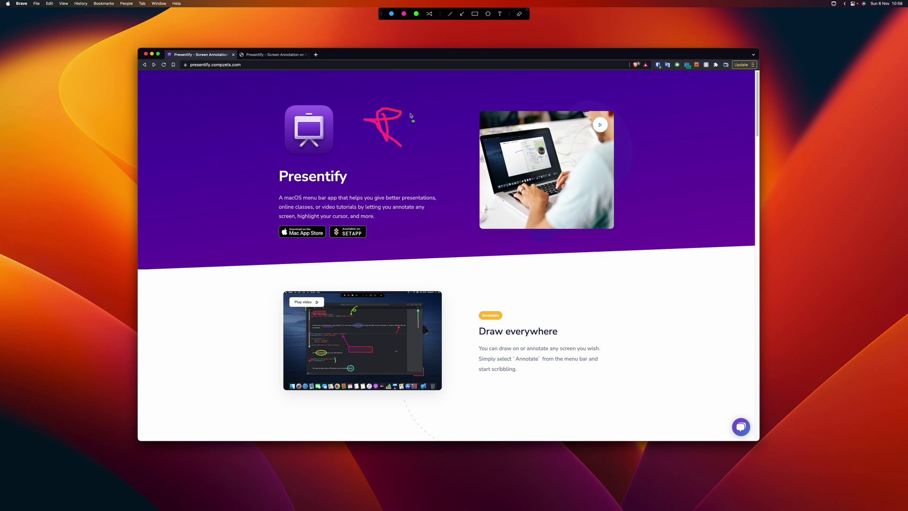
left_click_drag(284, 186, 334, 192)
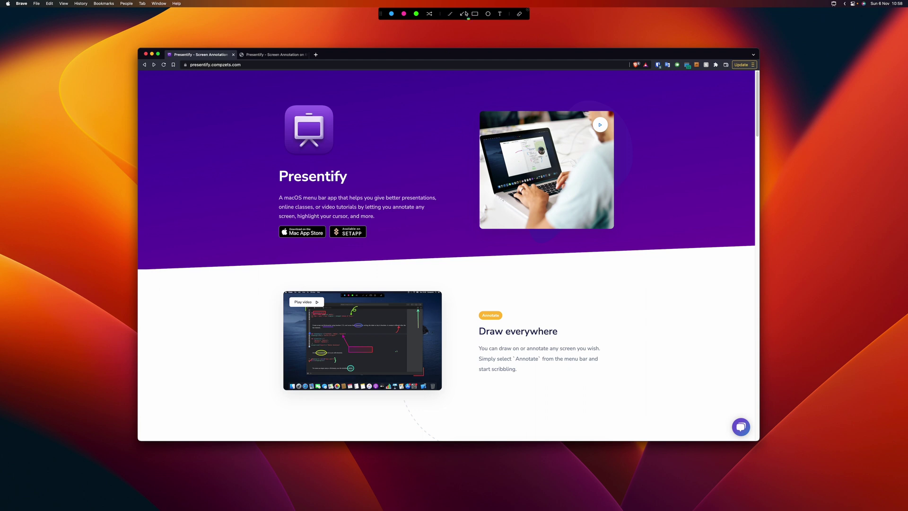
Draw arrows pointing at the Presentify logo from both sides and one pointing at the Presentify title.
left_click_drag(445, 108, 344, 127)
left_click_drag(188, 170, 276, 131)
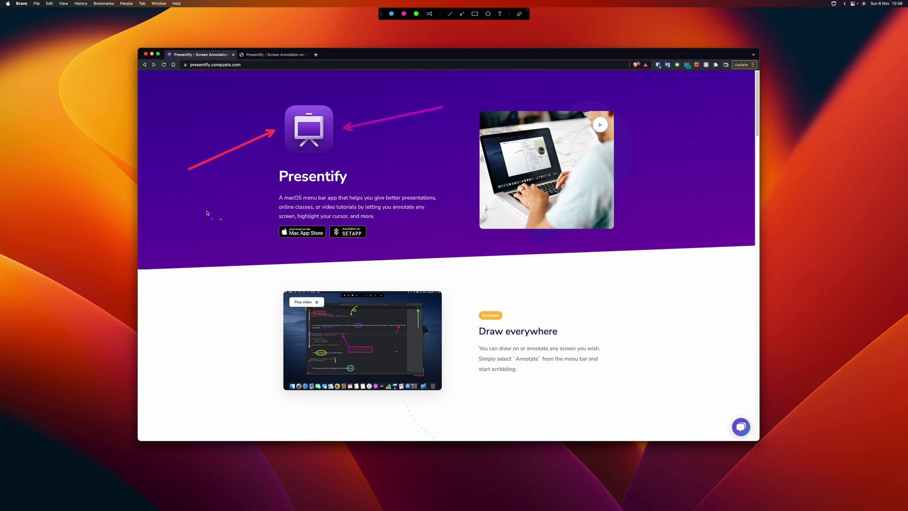
left_click_drag(204, 211, 275, 178)
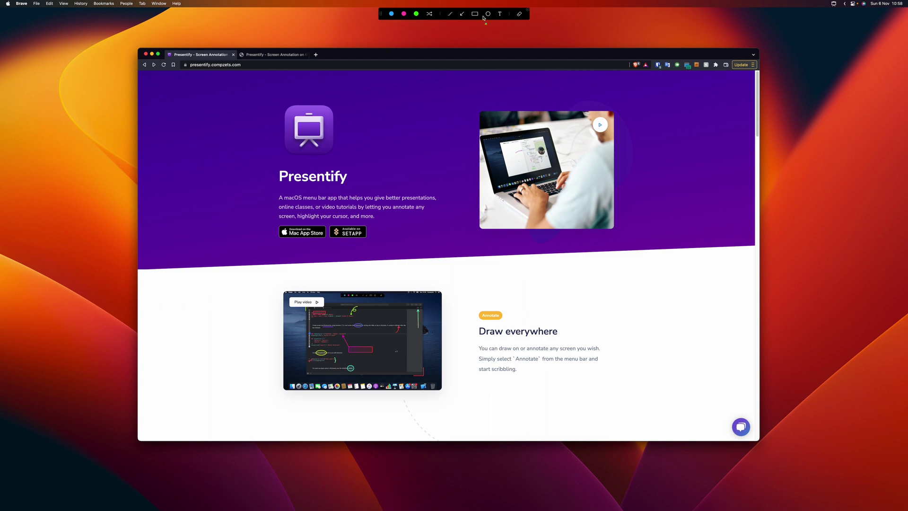
Draw rectangles around the Presentify title, over its description, and around individual words in the Draw everywhere section.
left_click_drag(269, 160, 372, 194)
left_click_drag(421, 175, 349, 245)
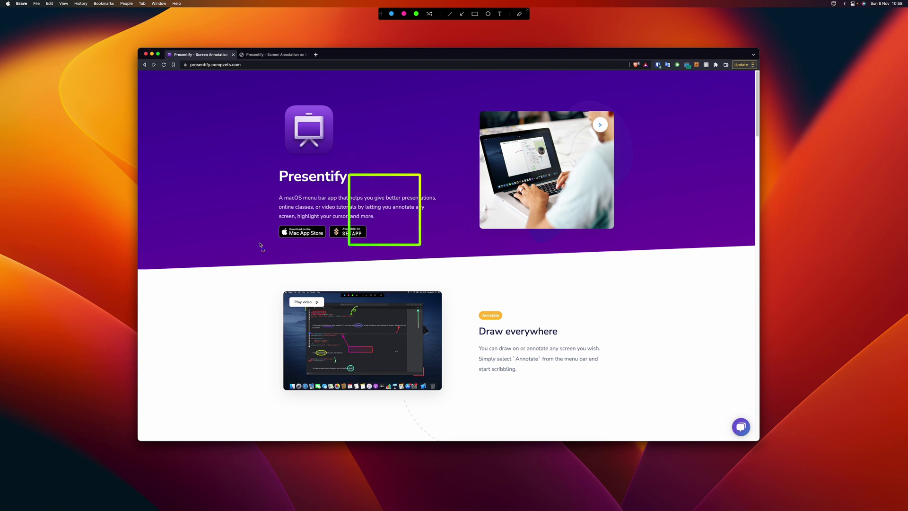
key("alt")
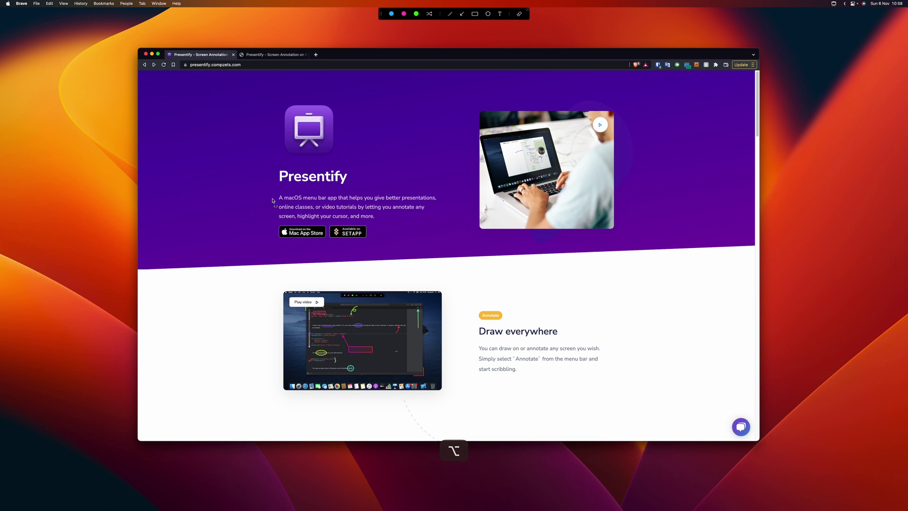
left_click_drag(272, 163, 356, 191)
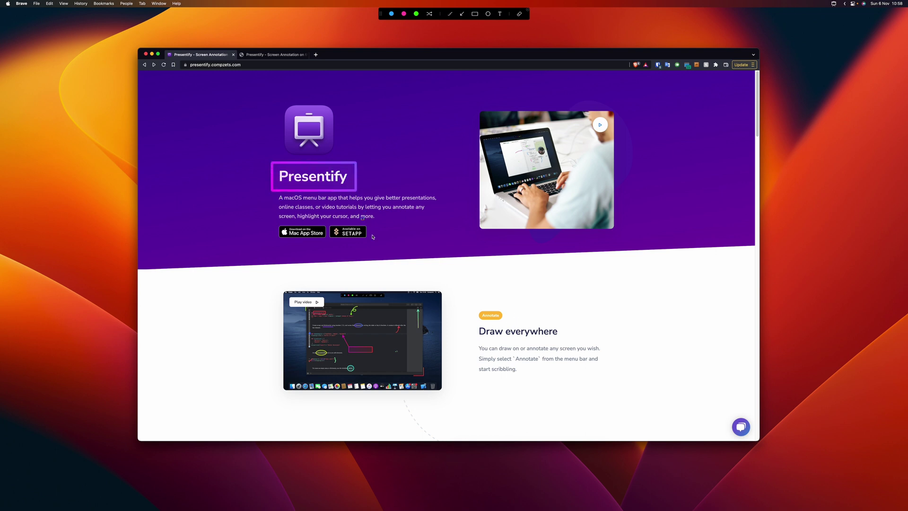
mouse_move(469, 324)
left_mouse_down()
mouse_move(508, 349)
mouse_move(508, 341)
left_mouse_up()
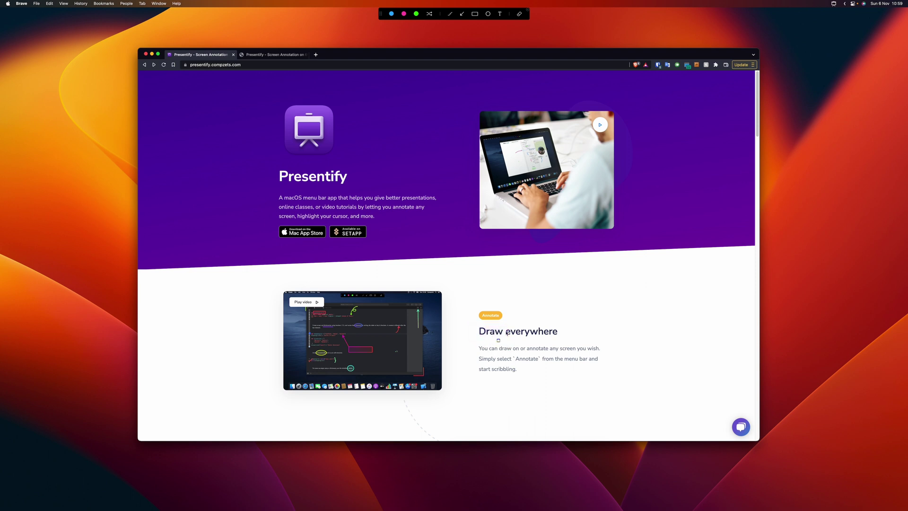
mouse_move(504, 324)
left_mouse_down()
mouse_move(531, 341)
mouse_move(565, 341)
left_mouse_up()
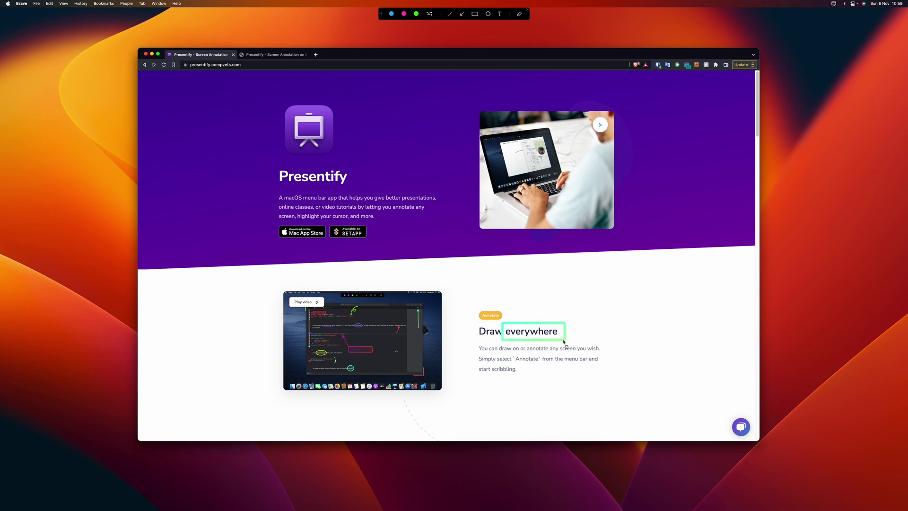
key("alt")
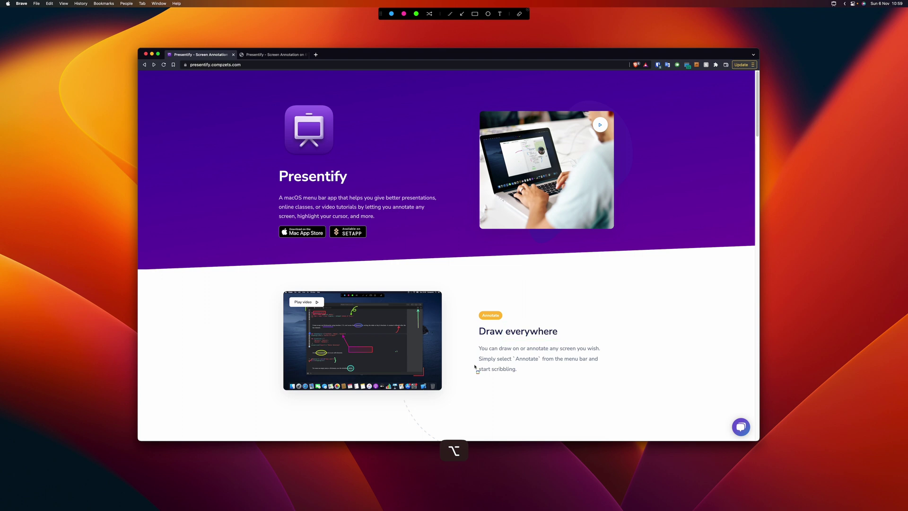
left_click_drag(474, 365, 494, 376)
Draw circles and ellipses over the Draw everywhere heading and its description, including some drawn from the centre.
key("alt")
left_click_drag(502, 323, 605, 368)
key("alt")
mouse_move(480, 347)
left_mouse_down()
mouse_move(472, 325)
mouse_move(492, 324)
mouse_move(506, 362)
left_mouse_up()
key("alt")
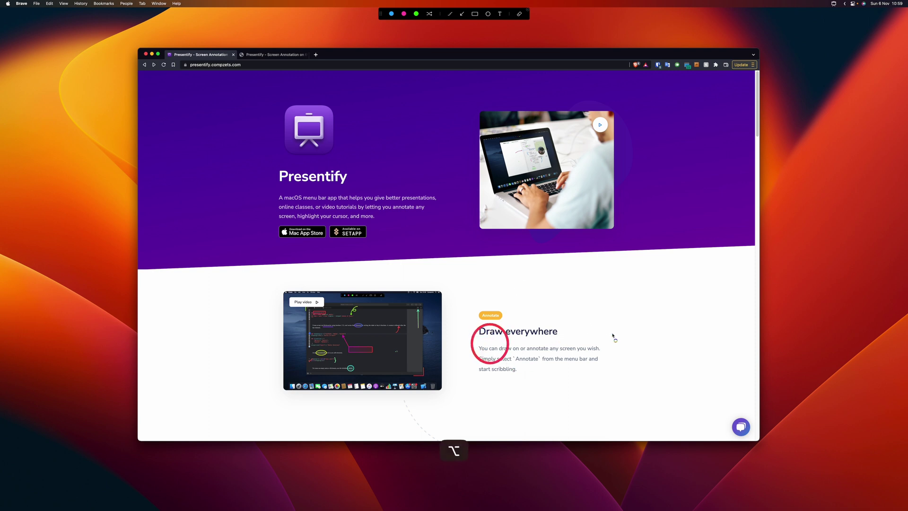
mouse_move(614, 335)
left_mouse_down()
mouse_move(578, 365)
mouse_move(500, 375)
mouse_move(497, 387)
left_mouse_up()
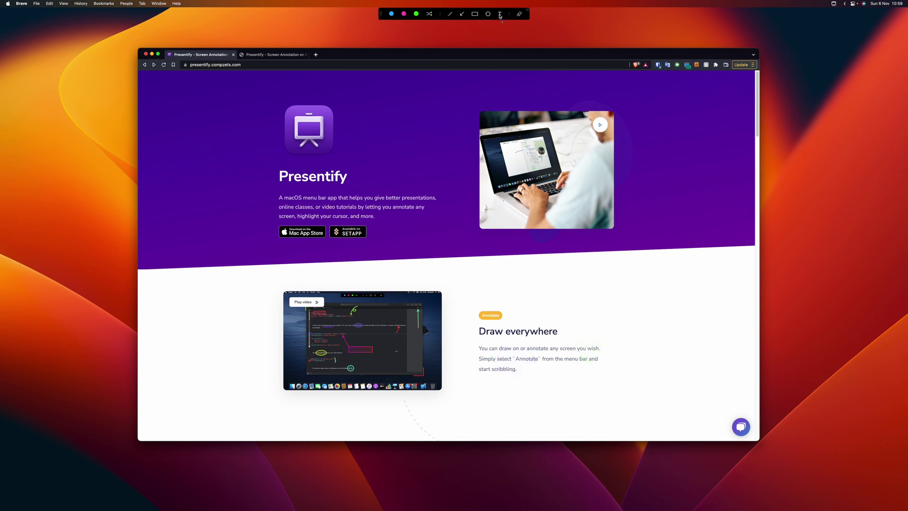
Add the text annotation "This is a text field." beside the Draw everywhere section, keeping it on one line.
left_click(637, 305)
type("This is a text field.")
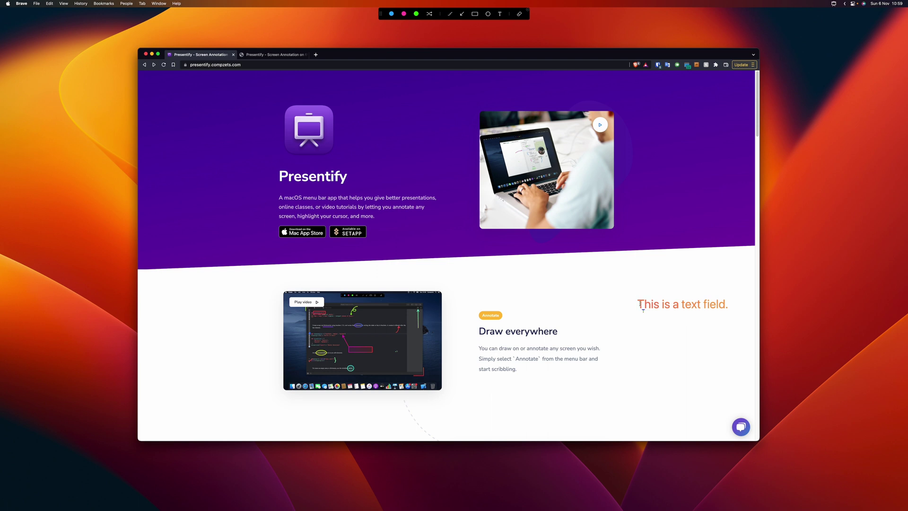
key("Return")
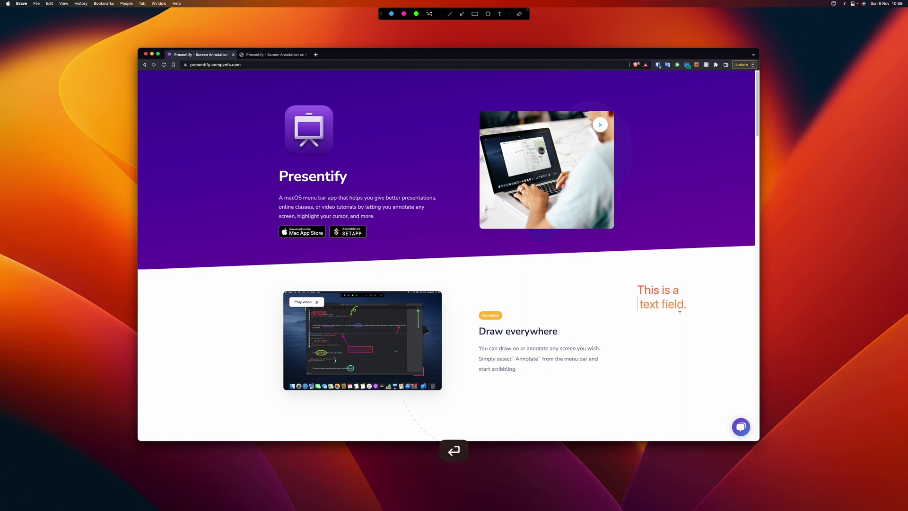
key("BackSpace")
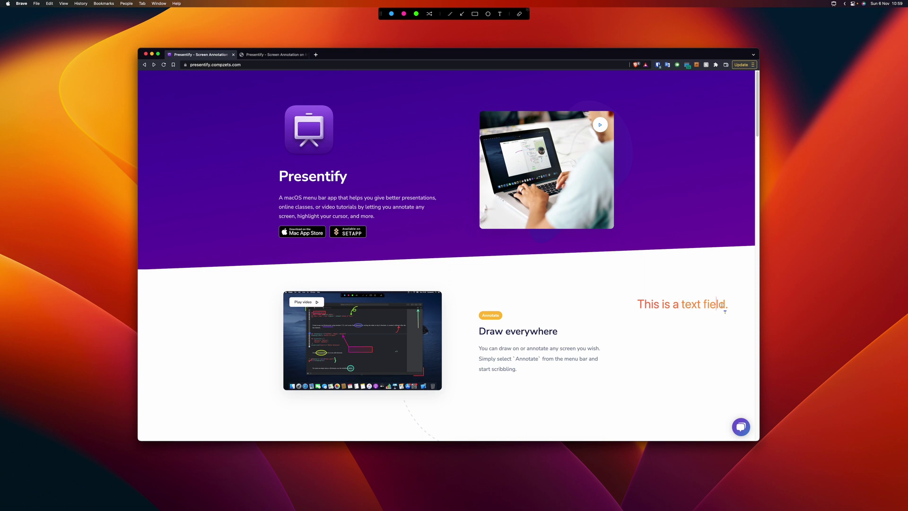
Resize the text annotation larger and smaller several times, ending at a medium size.
scroll(673, 306, "up", 5)
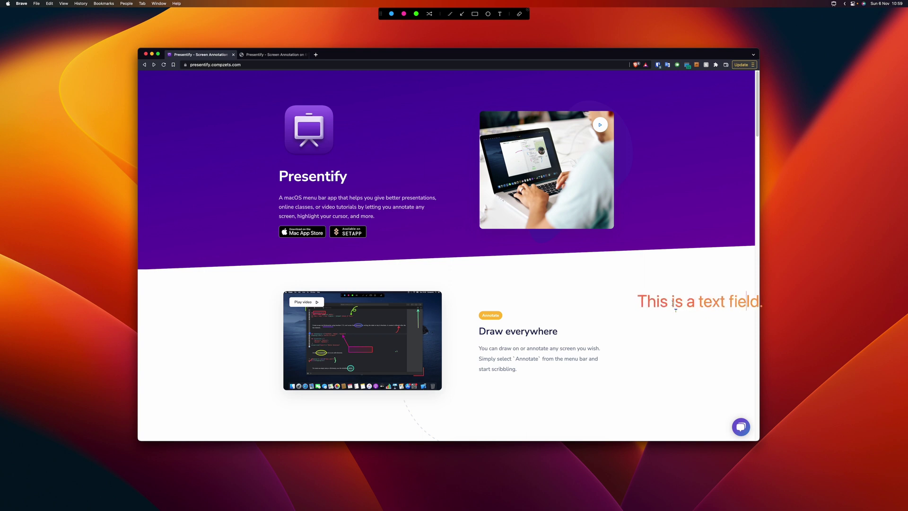
scroll(672, 303, "down", 5)
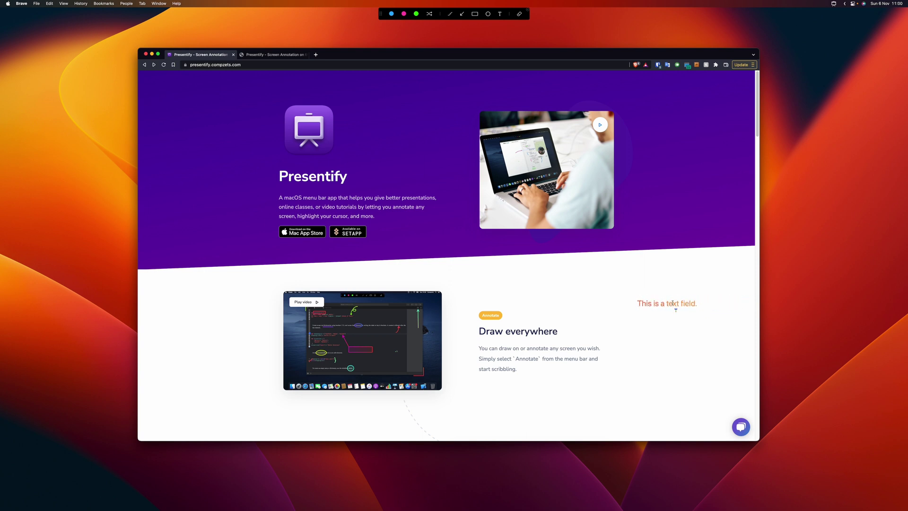
scroll(673, 303, "up", 5)
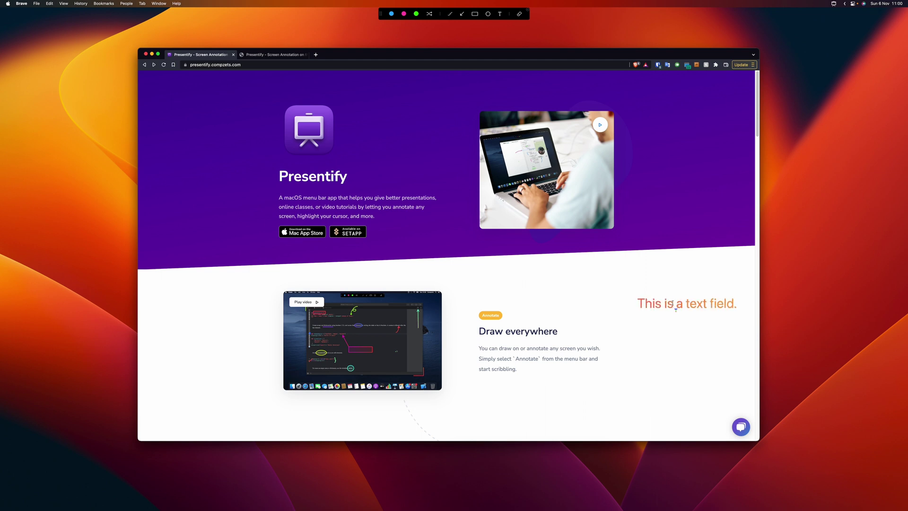
scroll(673, 303, "up", 5)
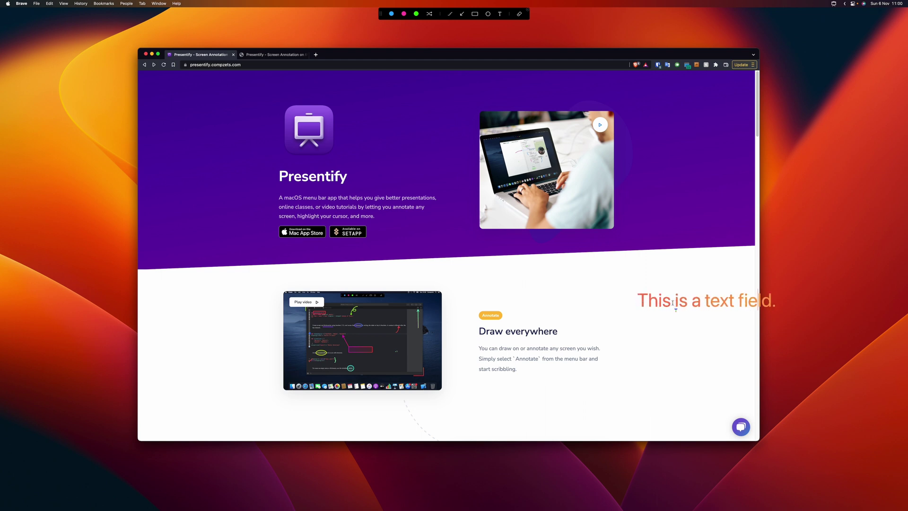
scroll(673, 304, "down", 6)
scroll(673, 307, "down", 5)
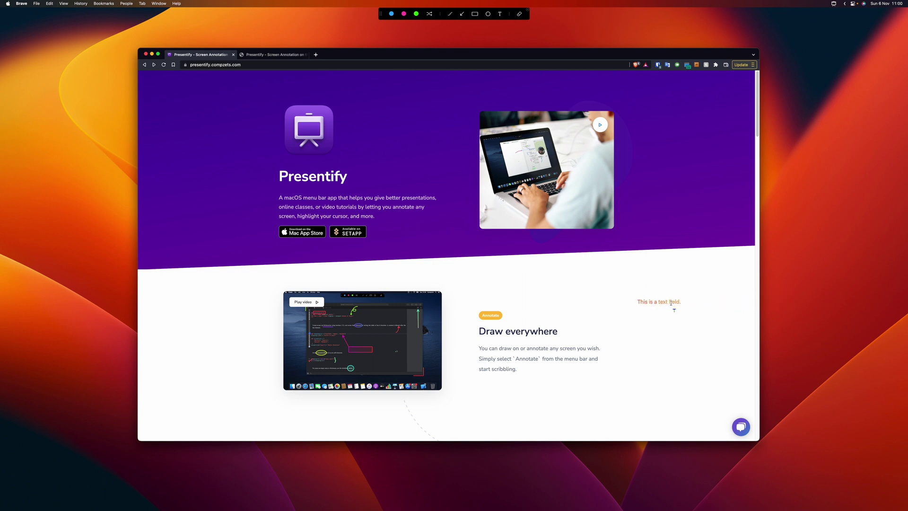
scroll(649, 303, "down", 2)
scroll(648, 303, "up", 6)
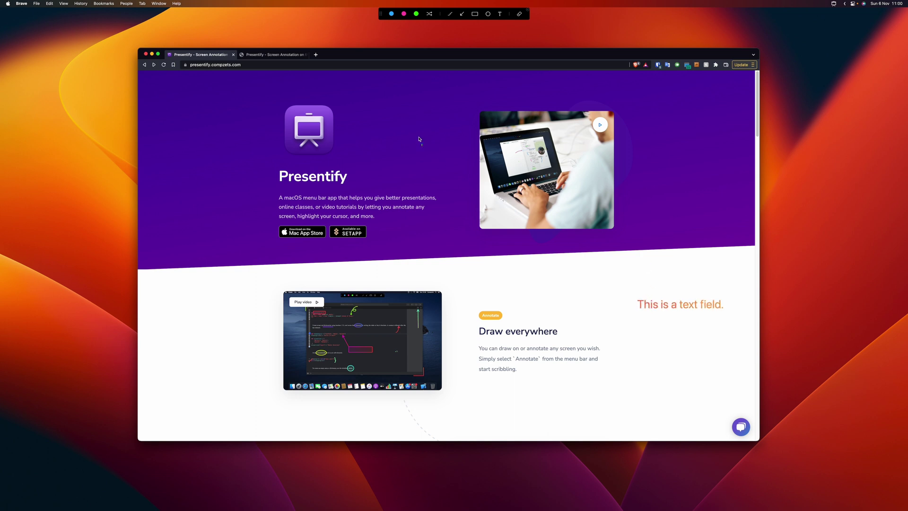
Select and delete the whole text annotation, and undo the remaining text annotation changes.
key("super+a")
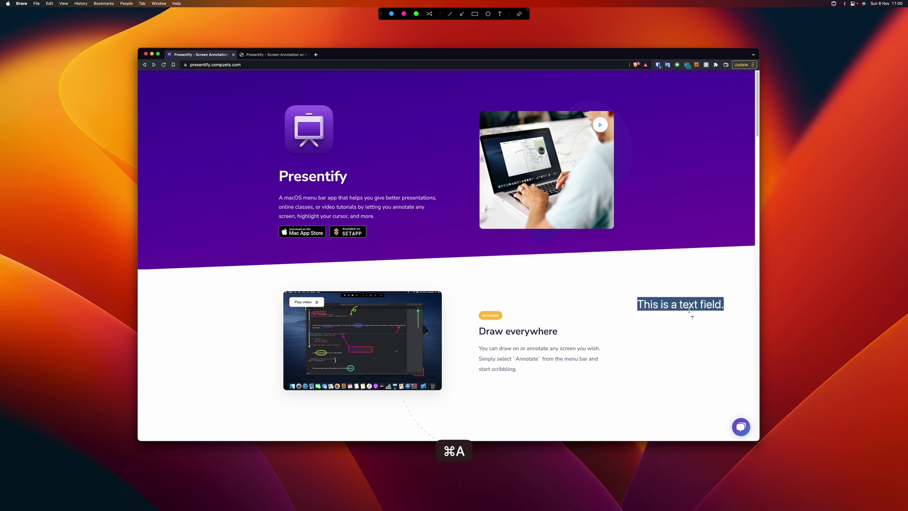
key("BackSpace")
key("super+z")
key("super+z")
key("super+z")
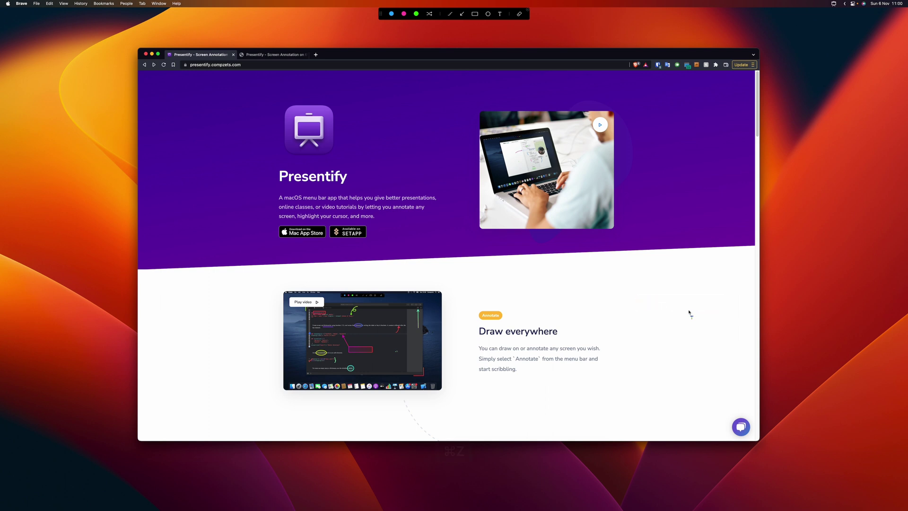
Draw an arrow pointing down towards the Draw everywhere section and undo it.
left_click(462, 15)
left_click_drag(684, 258, 607, 292)
key("super+z")
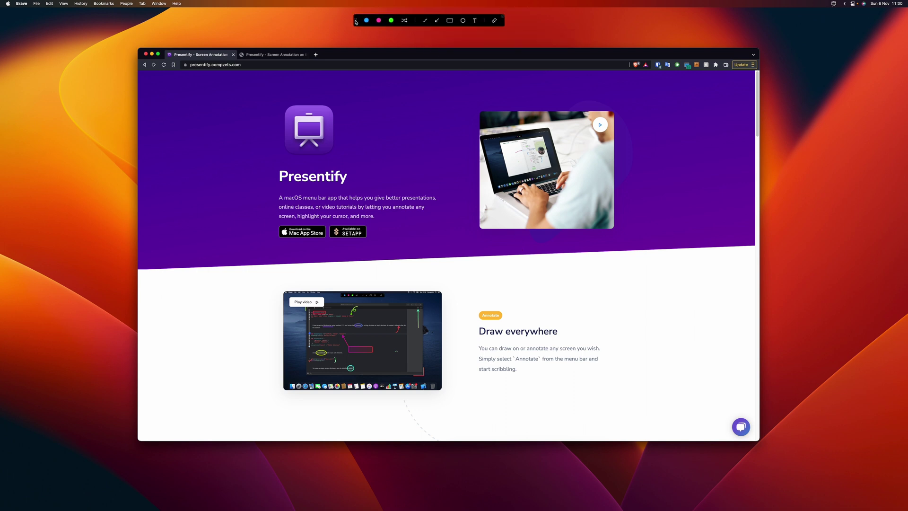
Move the annotate controls to just above the browser window.
mouse_move(387, 18)
left_mouse_down()
mouse_move(21, 203)
mouse_move(405, 495)
mouse_move(568, 489)
mouse_move(760, 506)
mouse_move(407, 187)
mouse_move(362, 22)
mouse_move(370, 27)
left_mouse_up()
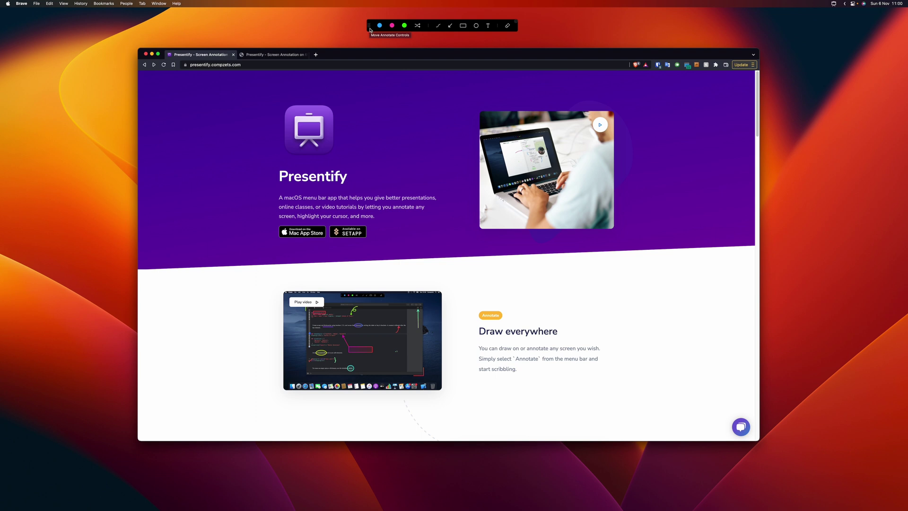
mouse_move(369, 27)
left_mouse_down()
mouse_move(291, 28)
mouse_move(364, 25)
left_mouse_up()
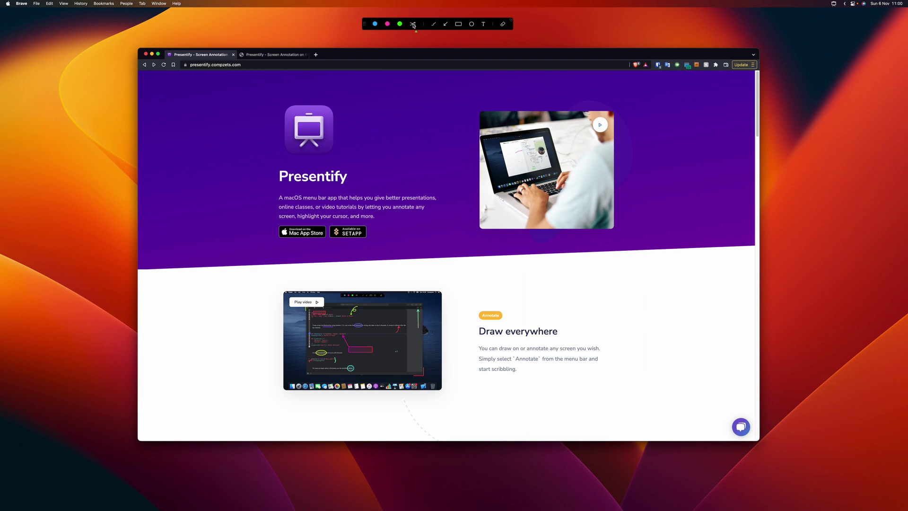
Draw freehand arrows towards the Presentify logo, title and store badges, and underline the Setapp badge.
mouse_move(436, 100)
left_mouse_down()
mouse_move(344, 126)
mouse_move(365, 136)
left_mouse_up()
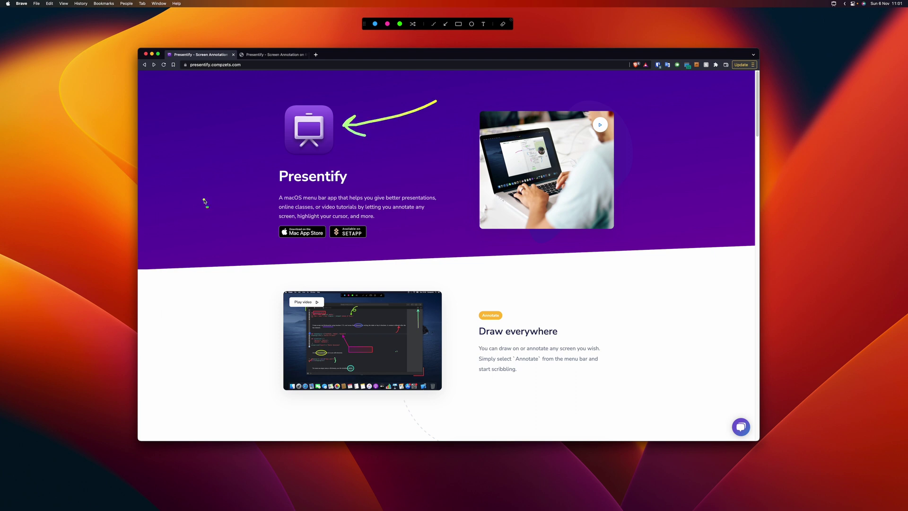
mouse_move(203, 199)
left_mouse_down()
mouse_move(273, 181)
mouse_move(260, 191)
left_mouse_up()
mouse_move(457, 231)
left_mouse_down()
mouse_move(370, 232)
mouse_move(382, 227)
mouse_move(389, 241)
left_mouse_up()
mouse_move(326, 243)
left_mouse_down()
mouse_move(374, 243)
mouse_move(331, 245)
left_mouse_up()
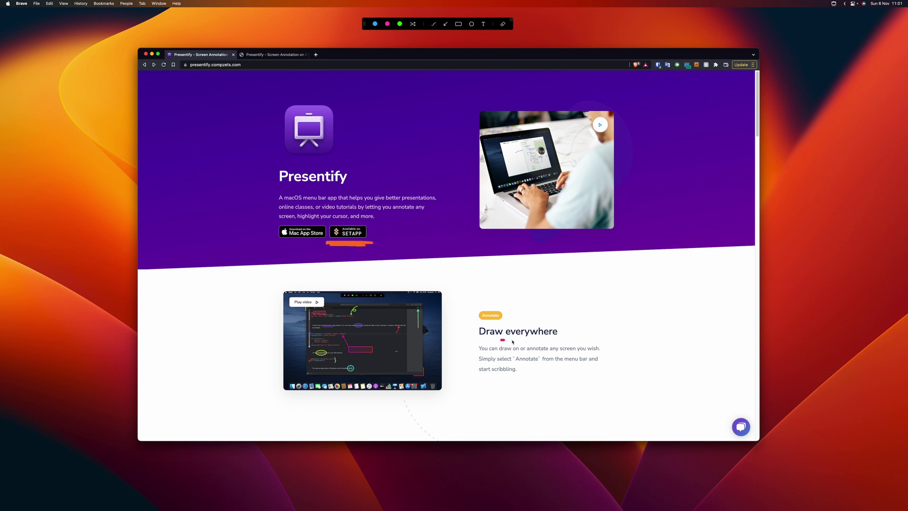
Underline the word everywhere in the Draw everywhere heading, using blue for the second stroke, and mark the Presentify title in pink.
mouse_move(503, 340)
left_mouse_down()
mouse_move(556, 338)
mouse_move(537, 335)
left_mouse_up()
left_click_drag(507, 340, 556, 341)
left_click(387, 24)
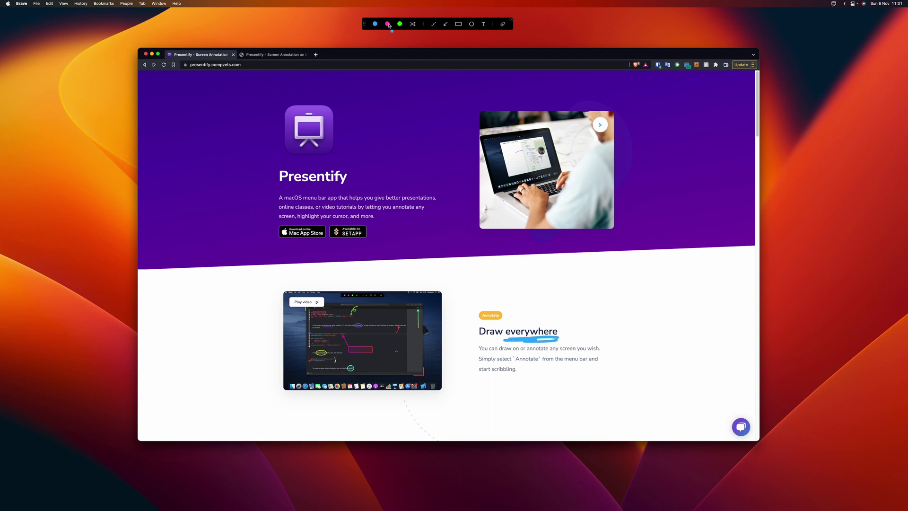
left_click_drag(277, 162, 317, 167)
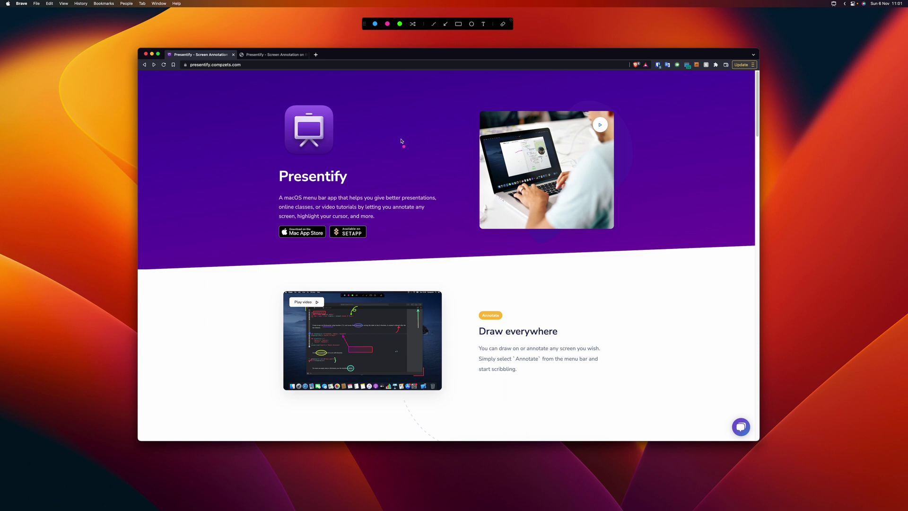
Draw arrows towards the Presentify title and logo, and clear the annotations from the screen.
left_click(446, 23)
left_click_drag(421, 155, 361, 177)
left_click(472, 24)
mouse_move(423, 138)
left_mouse_down()
mouse_move(340, 140)
mouse_move(350, 134)
left_mouse_up()
left_click(502, 24)
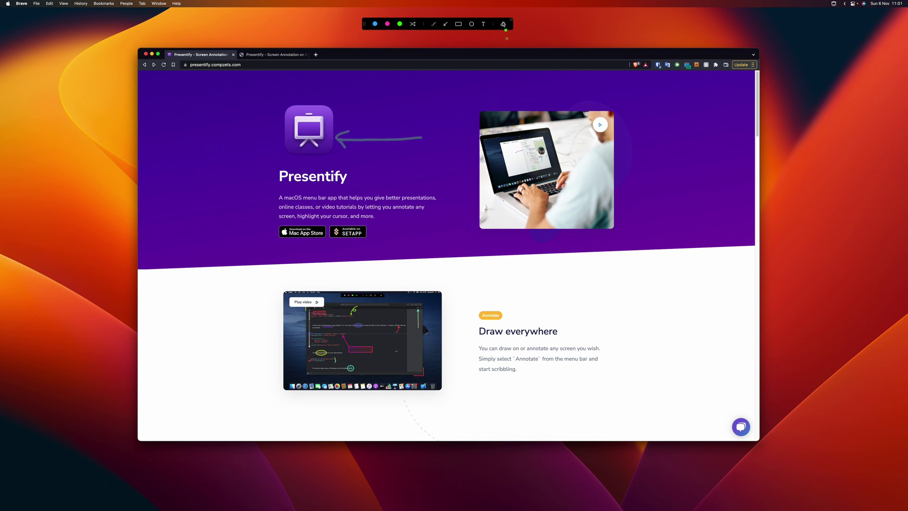
left_click_drag(427, 114, 377, 134)
left_click(505, 22)
Show the Annotate Shortcuts overview, then leave annotation mode and start annotating the screen again.
left_click(834, 3)
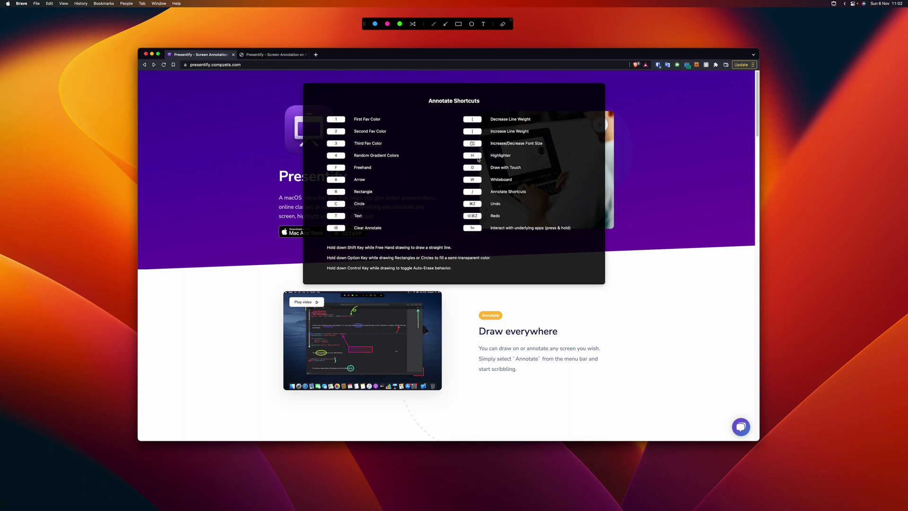
key("Escape")
left_click(834, 4)
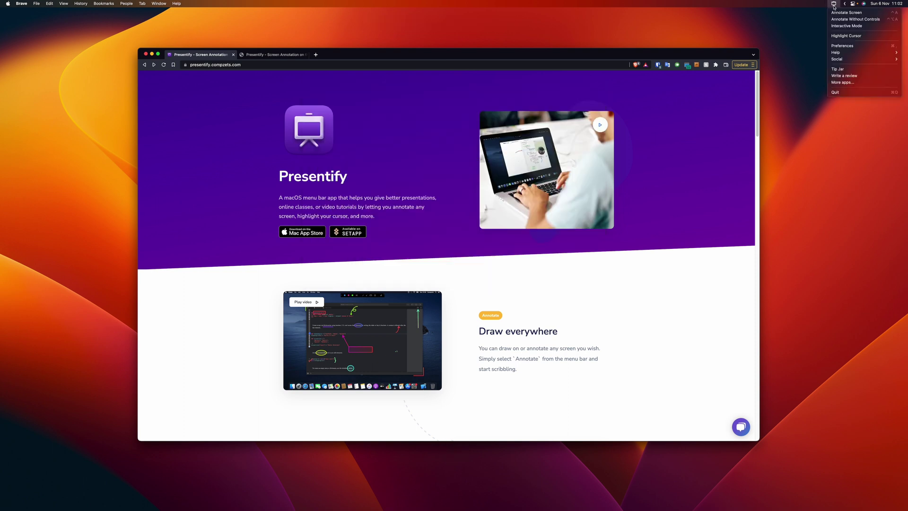
left_click(846, 12)
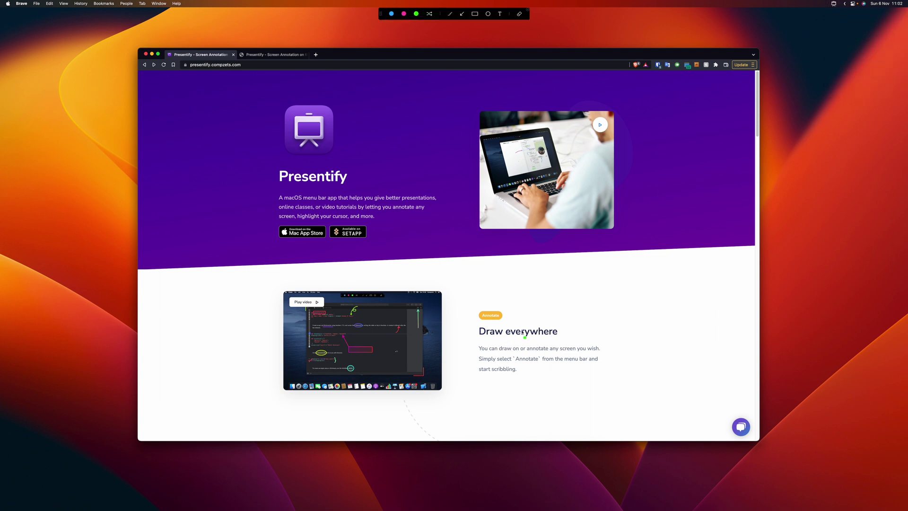
Highlight the Draw everywhere heading with the Highlighter, increase the line weight, and highlight the description below it.
key("h")
left_click_drag(549, 330, 511, 333)
key("]")
mouse_move(506, 332)
left_mouse_down()
mouse_move(553, 332)
mouse_move(550, 349)
mouse_move(600, 348)
left_mouse_up()
left_click_drag(485, 359, 599, 359)
Show the Annotate Shortcuts overview, switch on the whiteboard, and handwrite a short word in green beside the overview.
left_click(834, 4)
left_click(847, 26)
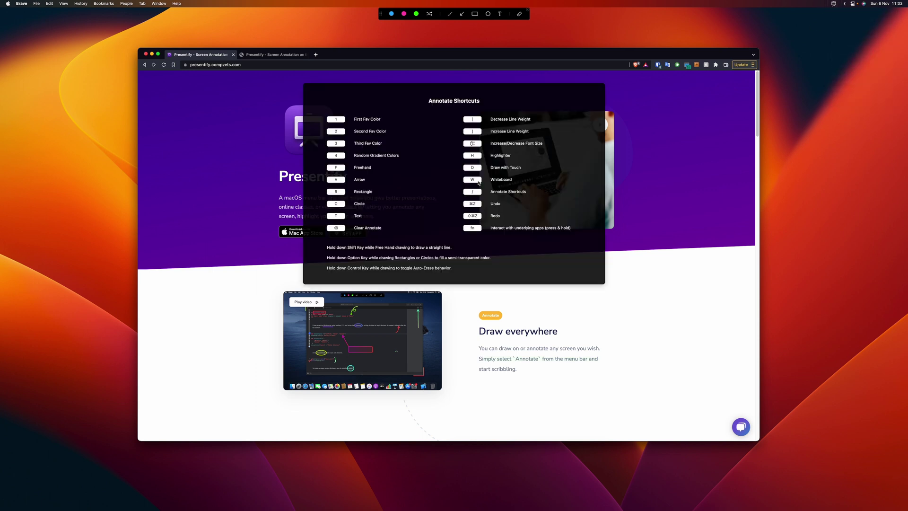
key("w")
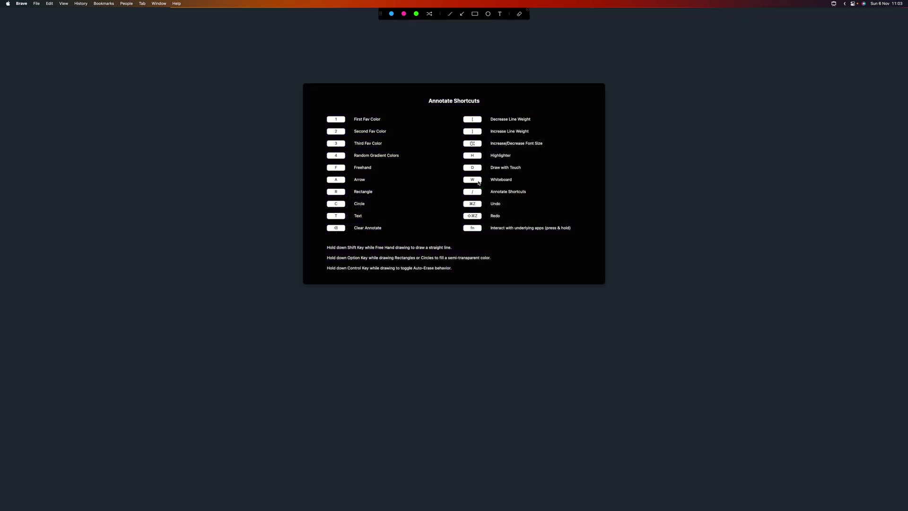
mouse_move(63, 175)
left_mouse_down()
mouse_move(71, 199)
mouse_move(138, 189)
left_mouse_up()
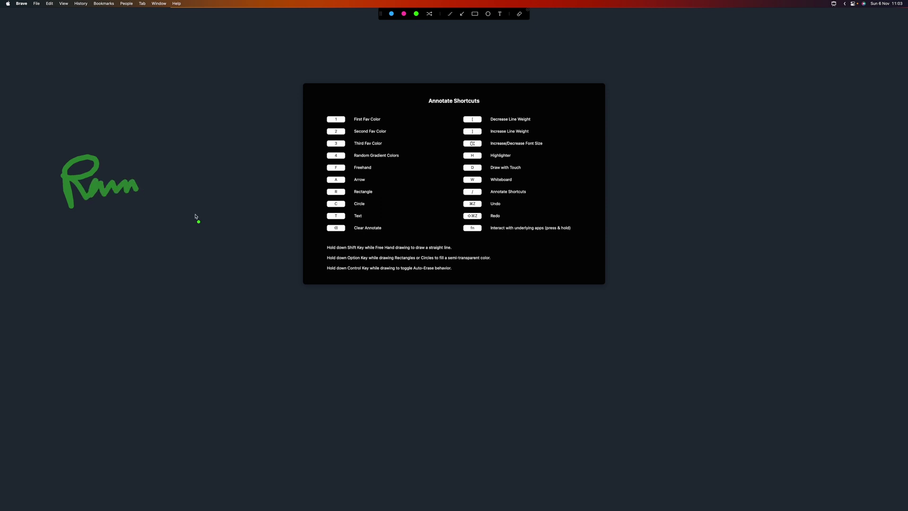
Turn off the Highlighter, draw several freehand green strokes on the whiteboard, and leave the whiteboard.
key("h")
mouse_move(78, 273)
left_mouse_down()
mouse_move(69, 286)
mouse_move(130, 293)
mouse_move(159, 308)
mouse_move(171, 298)
left_mouse_up()
left_click_drag(110, 328, 234, 325)
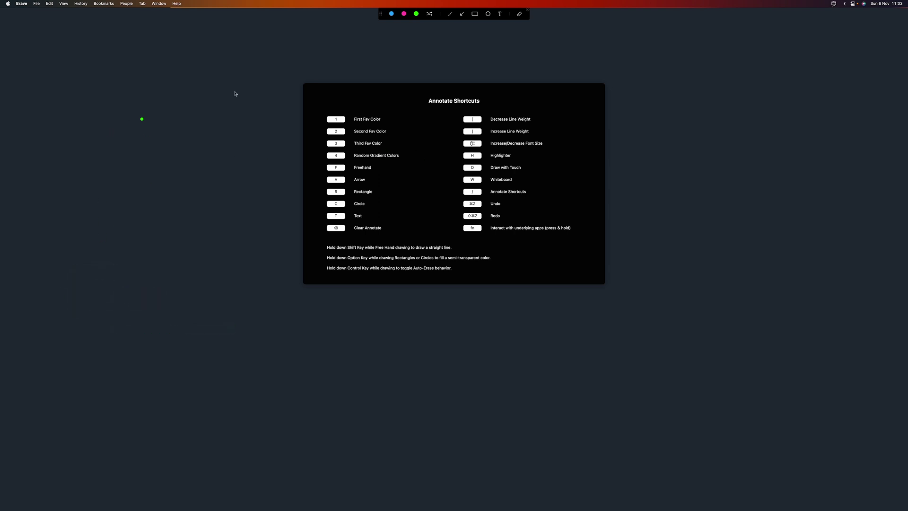
mouse_move(60, 63)
left_mouse_down()
mouse_move(45, 84)
mouse_move(126, 111)
left_mouse_up()
left_click(533, 40)
key("w")
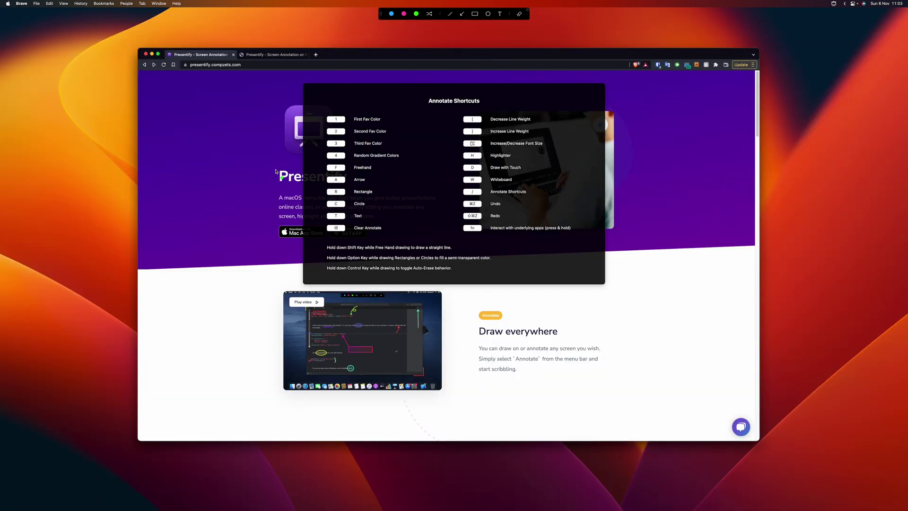
Draw a green freehand arrow towards the Presentify logo, hide the Annotate Shortcuts overview, and clear the arrow.
mouse_move(169, 160)
left_mouse_down()
mouse_move(277, 125)
mouse_move(263, 141)
left_mouse_up()
mouse_move(175, 148)
left_mouse_down()
mouse_move(266, 131)
mouse_move(256, 143)
left_mouse_up()
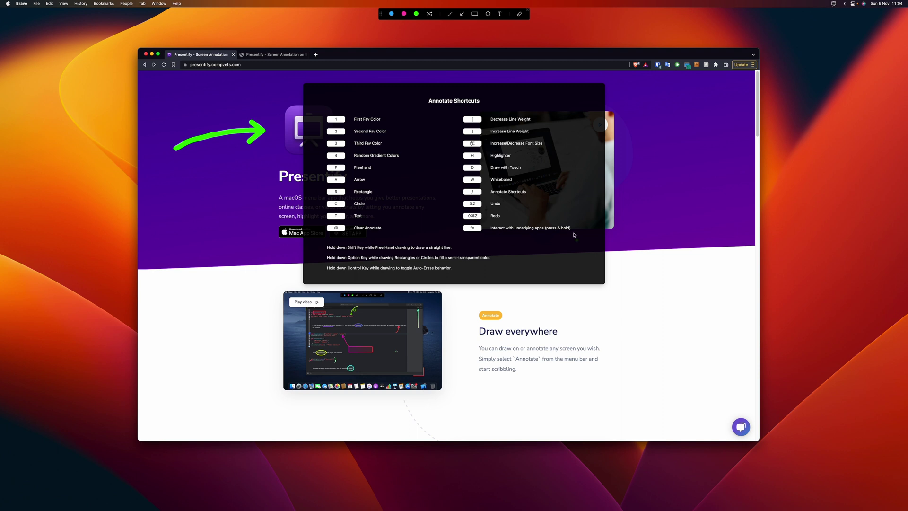
key("slash")
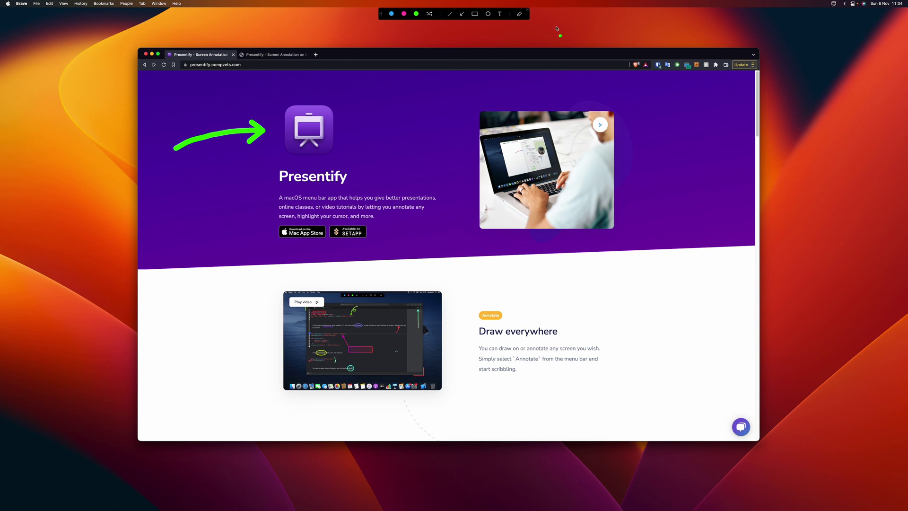
left_click(519, 14)
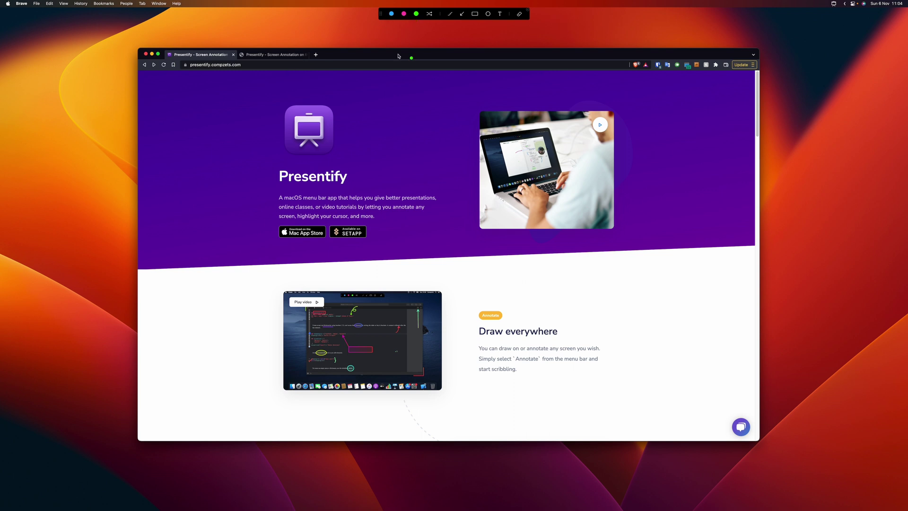
Interact with the browser beneath the annotation layer by selecting the web address, opening a new tab and switching back to the Presentify website.
left_click_drag(281, 65, 322, 65)
left_click(356, 65)
left_click(375, 65)
left_click(404, 62)
left_click(297, 65)
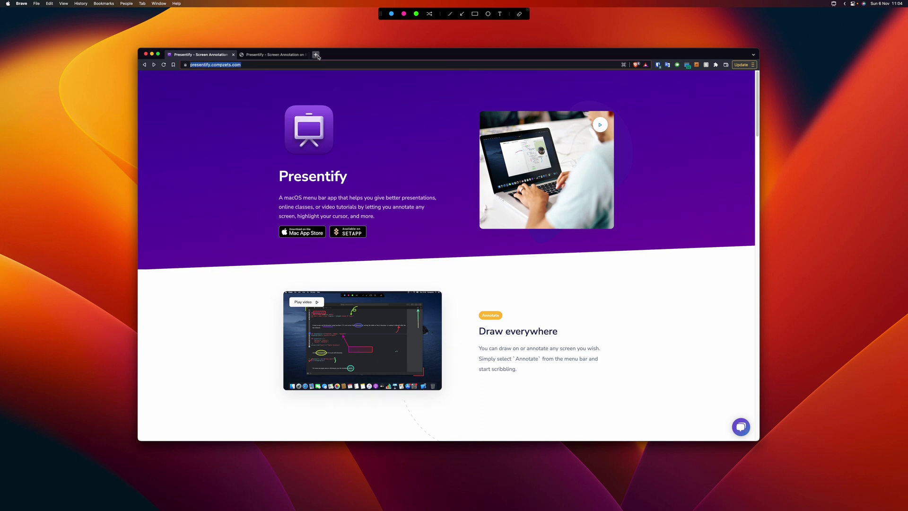
left_click(316, 54)
left_click(274, 54)
left_click(222, 54)
left_click(259, 64)
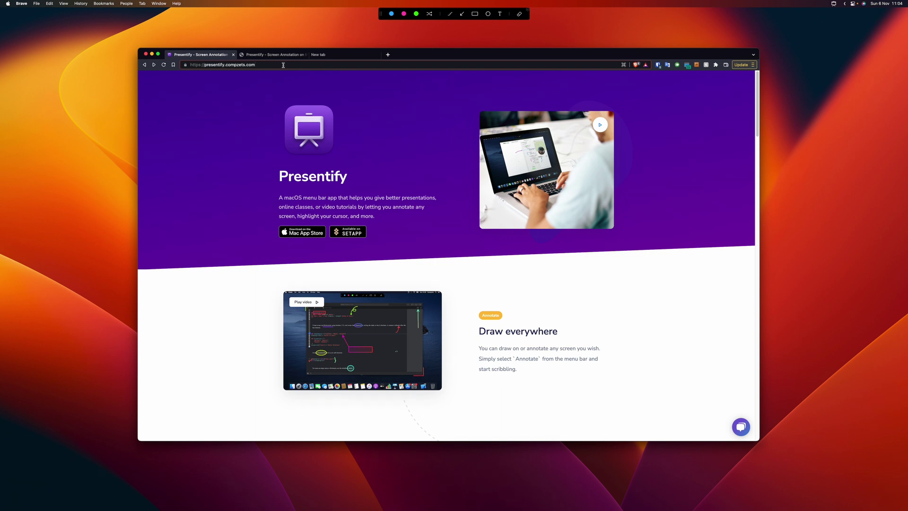
Enter rt in the new tab's address field, dismiss the emoji picker, and close the tab to return to the Presentify website.
left_click(318, 55)
left_click(331, 64)
key("super+e")
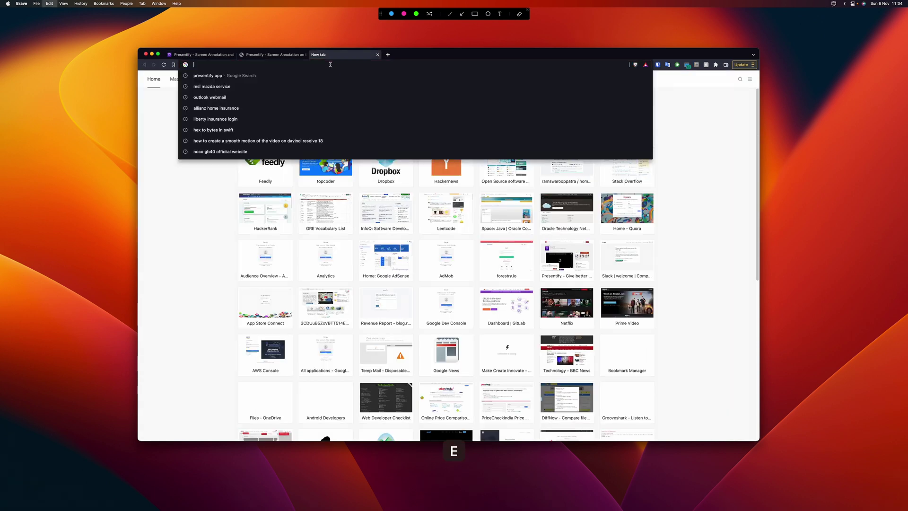
type("rt")
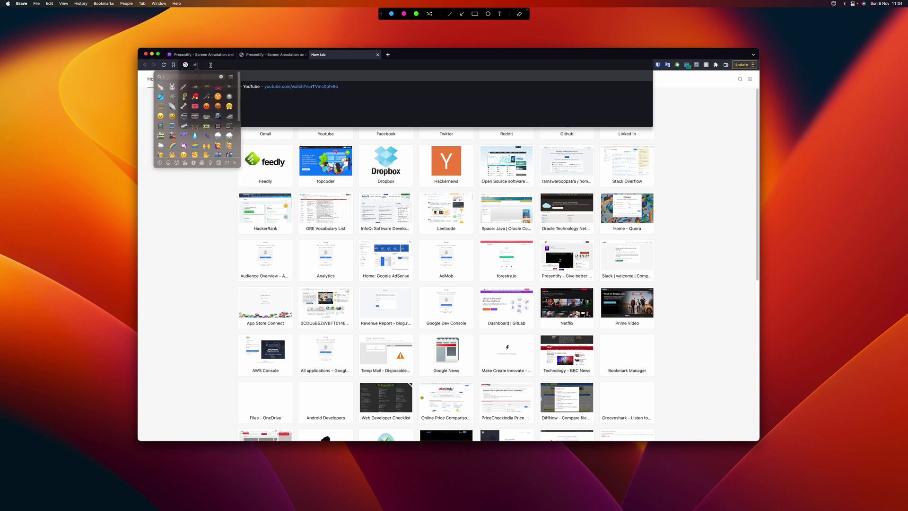
key("Escape")
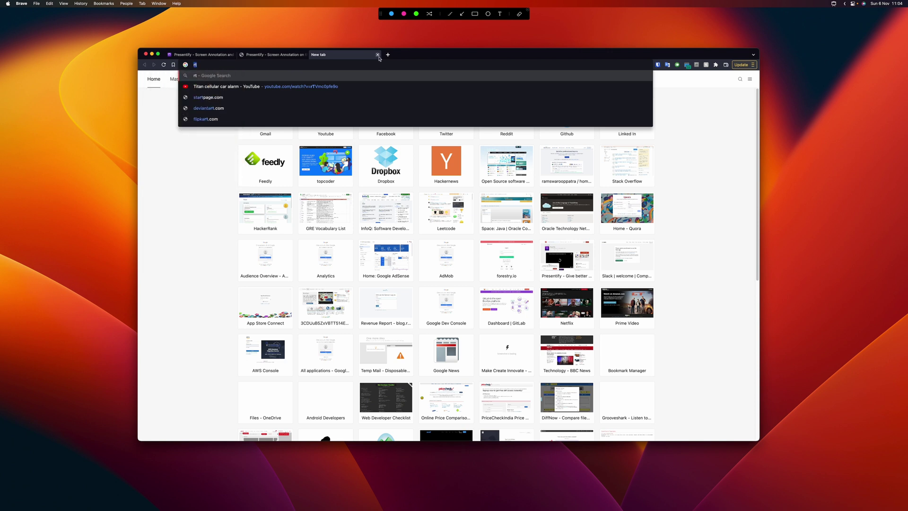
left_click(377, 54)
left_click(211, 55)
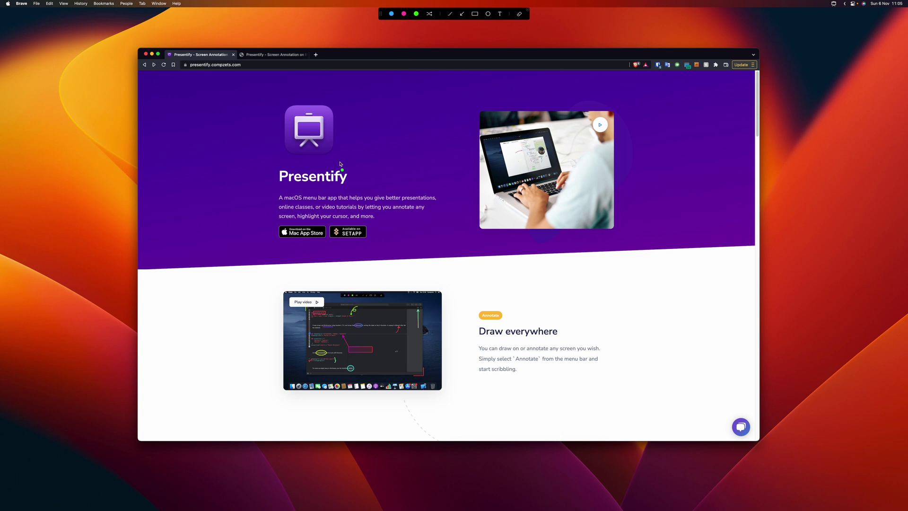
Scribble in green beside the Presentify logo, clear the scribble, and stop annotating the screen.
mouse_move(372, 131)
left_mouse_down()
mouse_move(375, 140)
mouse_move(365, 137)
mouse_move(426, 154)
mouse_move(398, 156)
left_mouse_up()
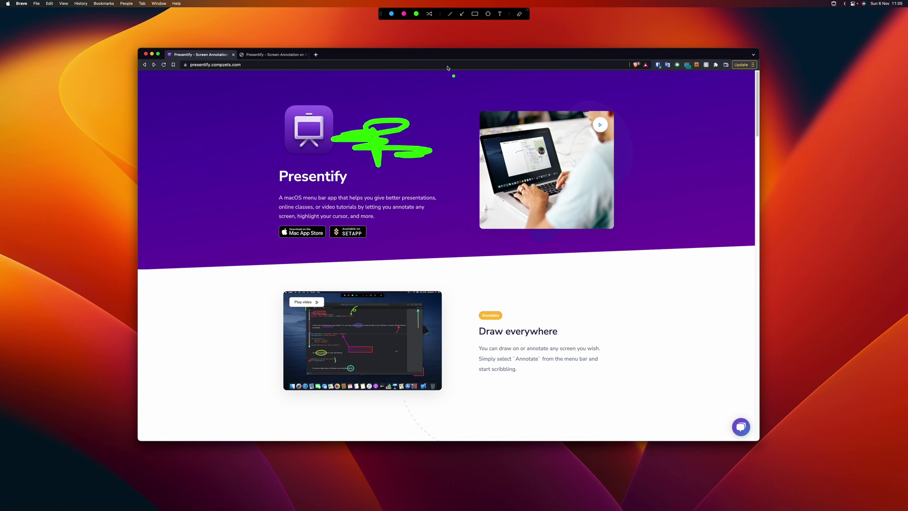
left_click(519, 13)
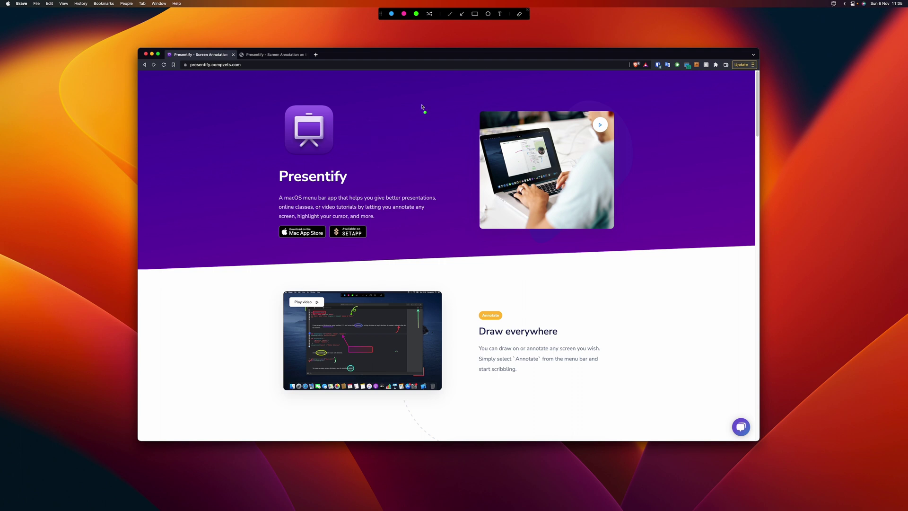
left_click(834, 6)
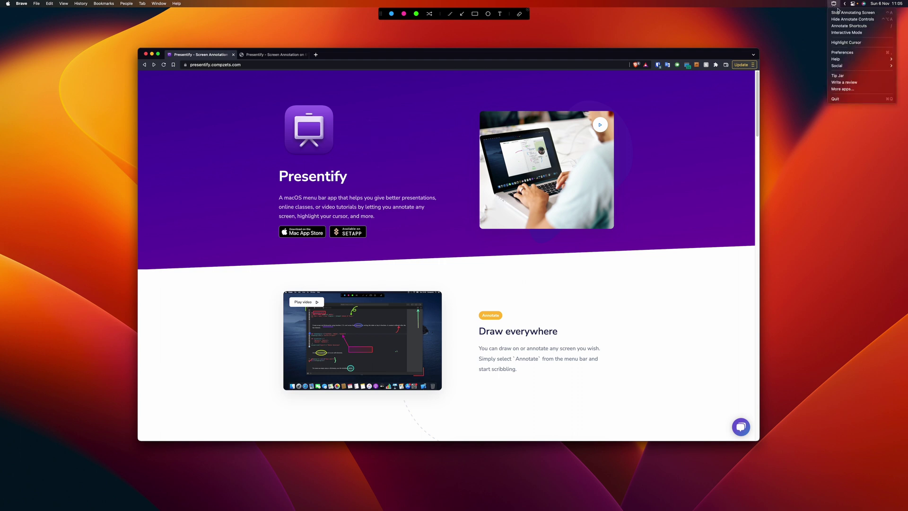
left_click(838, 10)
Turn on Interactive Mode and start annotating without controls.
left_click(834, 3)
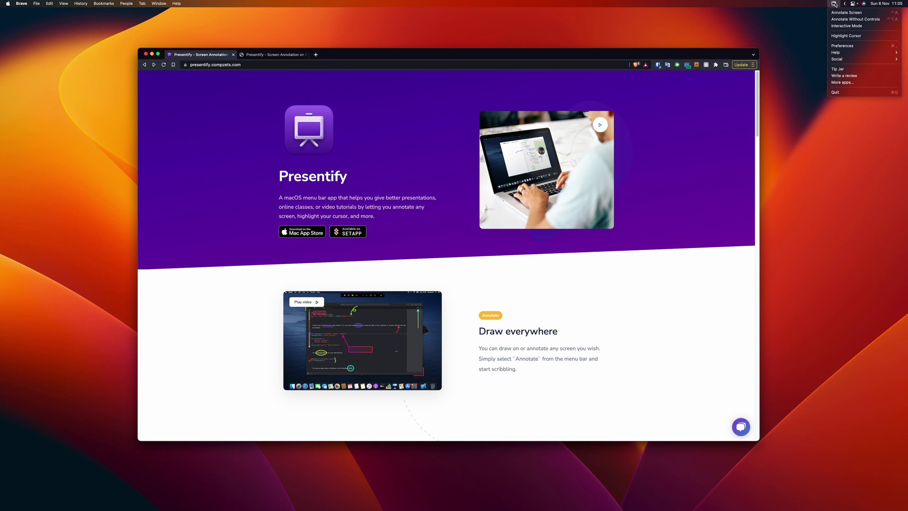
left_click(845, 26)
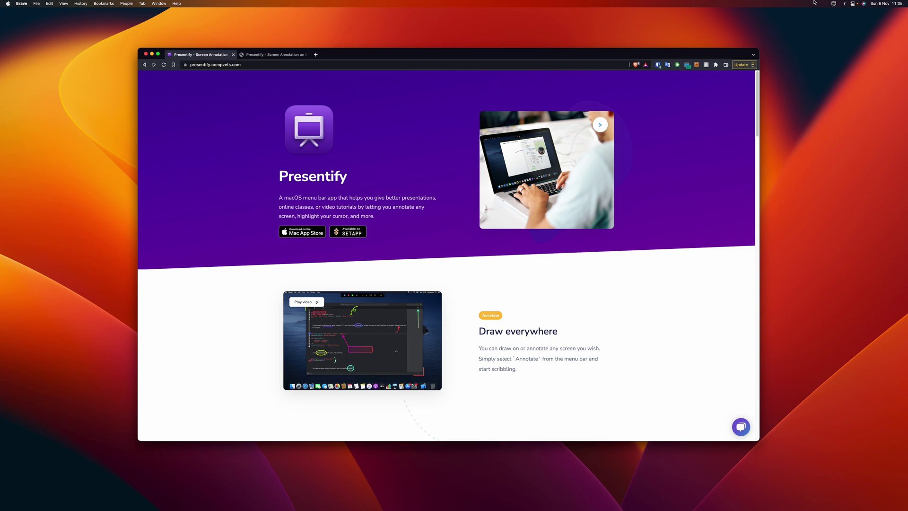
left_click(834, 4)
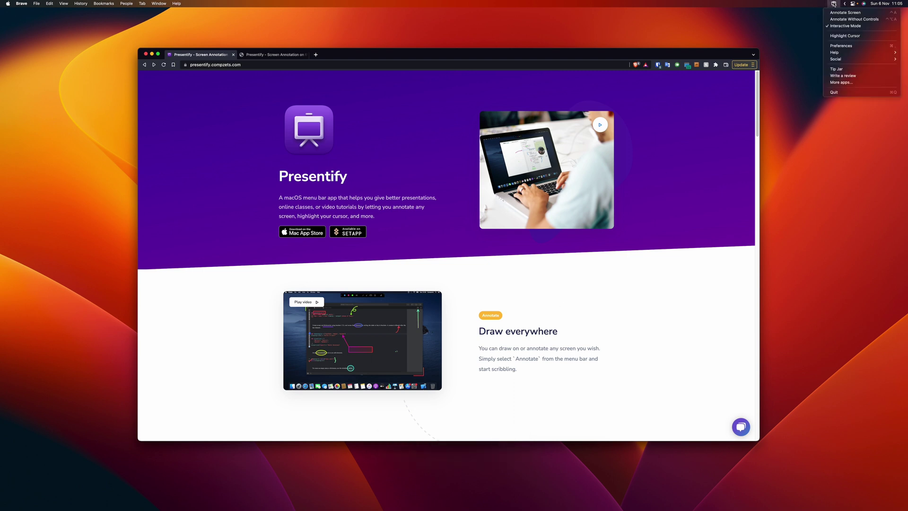
left_click(854, 29)
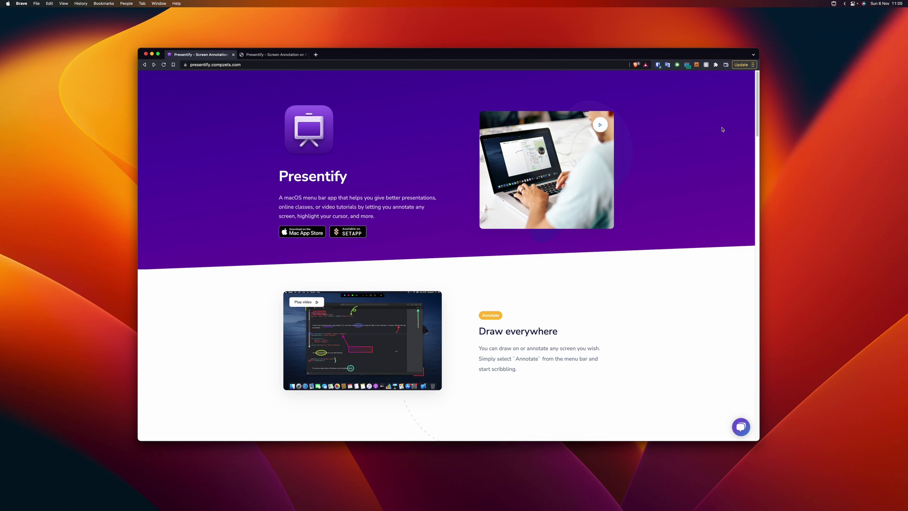
left_click(832, 3)
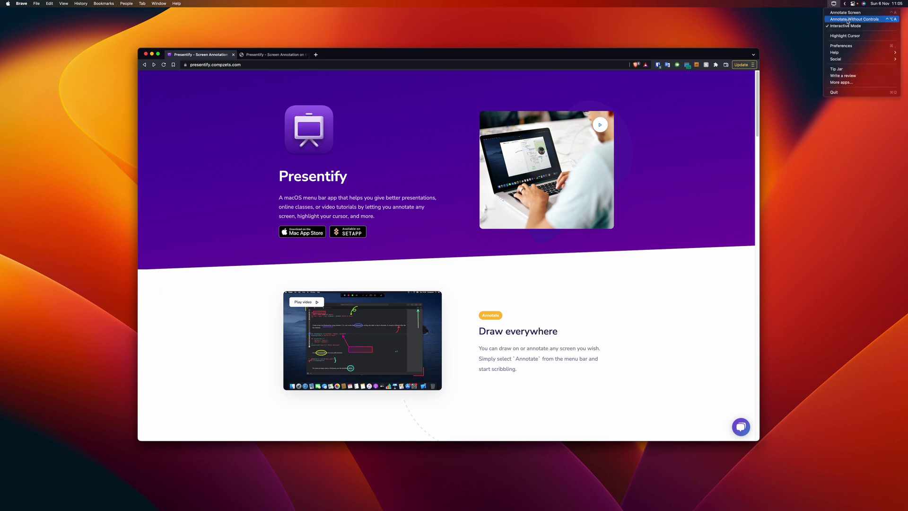
left_click(853, 20)
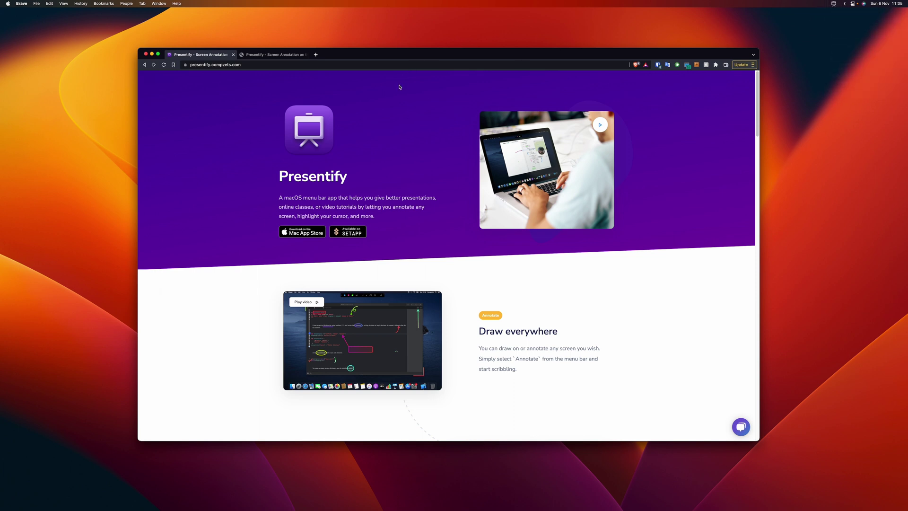
Search the web for presentify app from the App Store page's tab and look through the results.
left_click(362, 69)
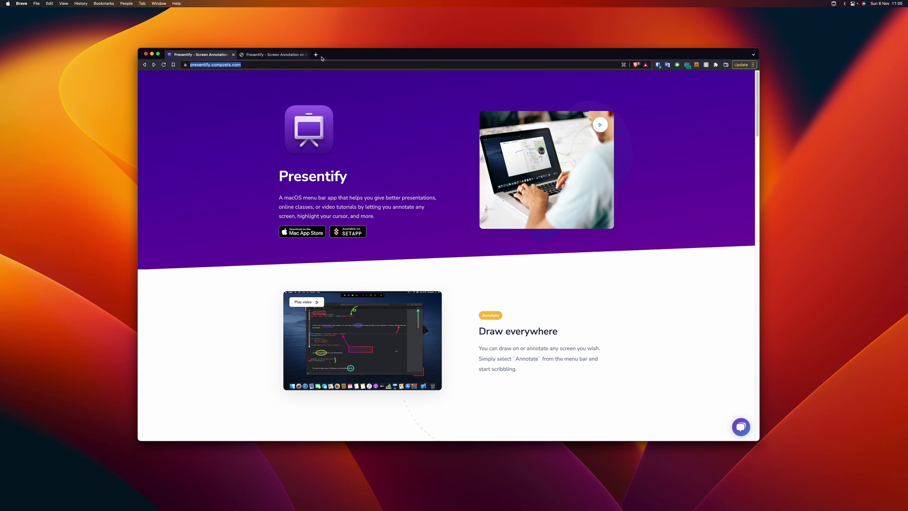
left_click(275, 55)
left_click(275, 66)
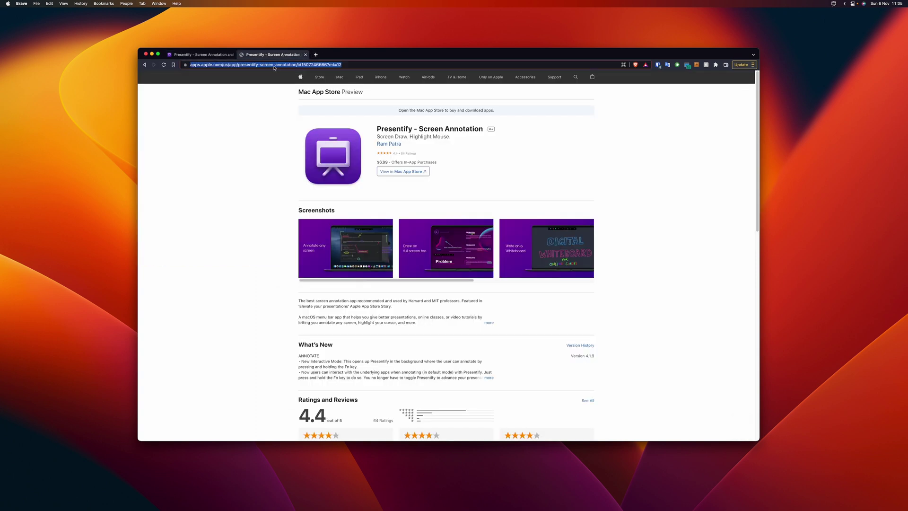
type("prese")
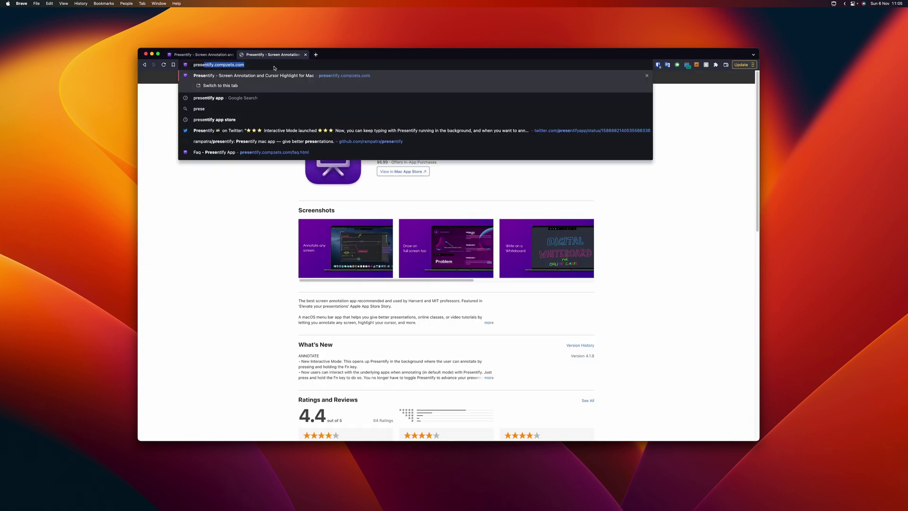
type("ntify app")
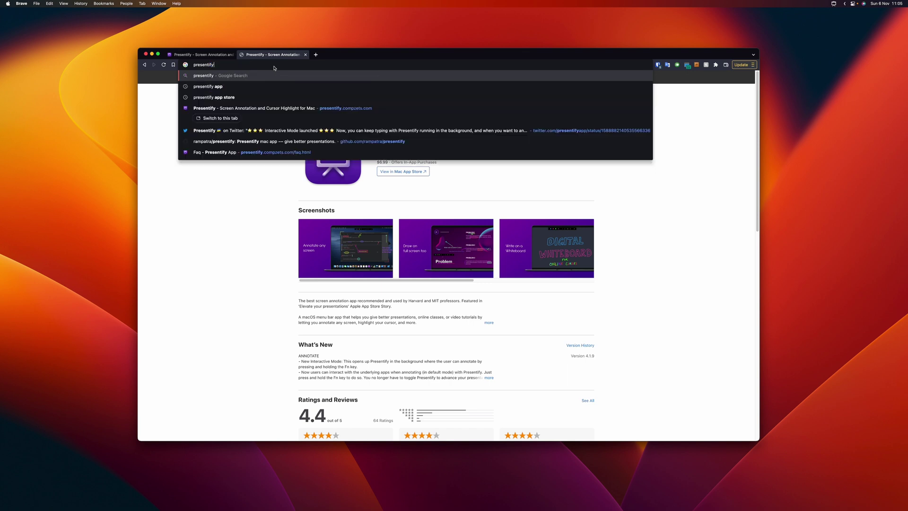
key("Return")
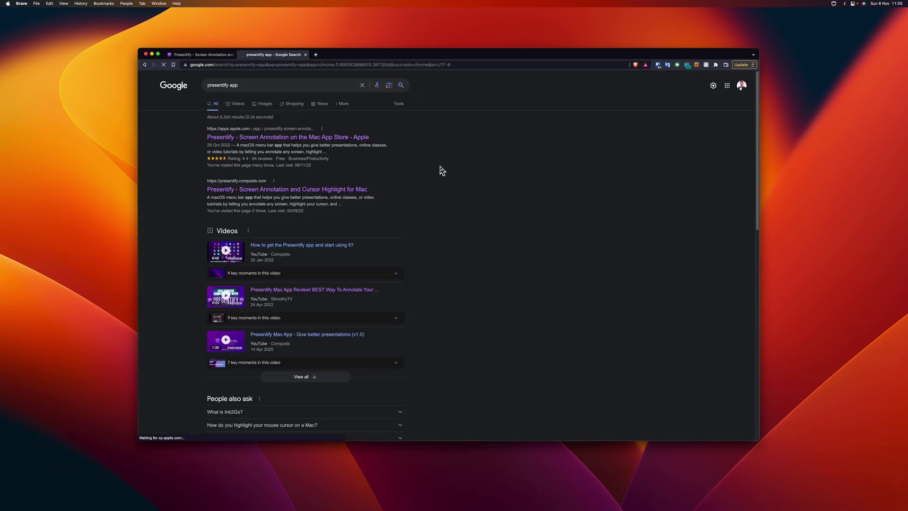
scroll(478, 162, "down", 3)
scroll(478, 161, "down", 10)
scroll(479, 163, "up", 15)
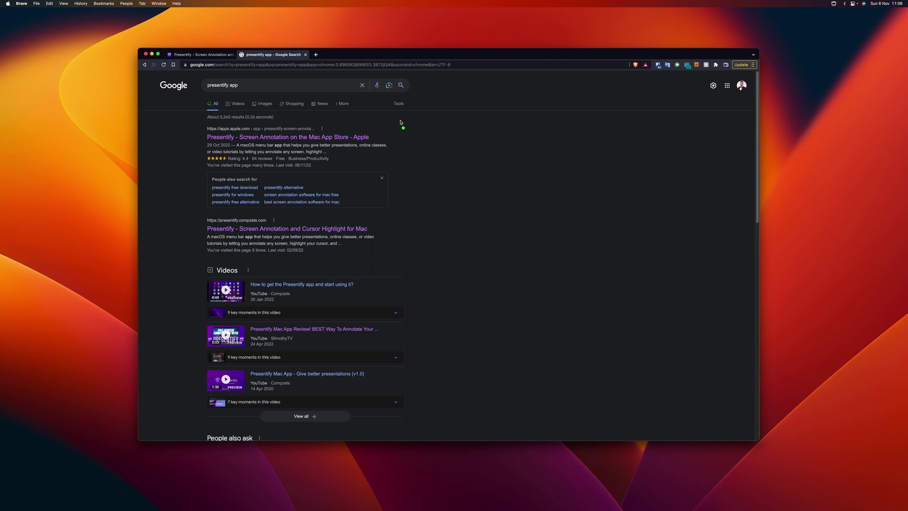
Draw freehand vertical strokes on both sides of the first search result, decreasing the line weight between strokes.
mouse_move(395, 116)
left_mouse_down()
mouse_move(409, 150)
mouse_move(410, 200)
left_mouse_up()
key("bracketleft")
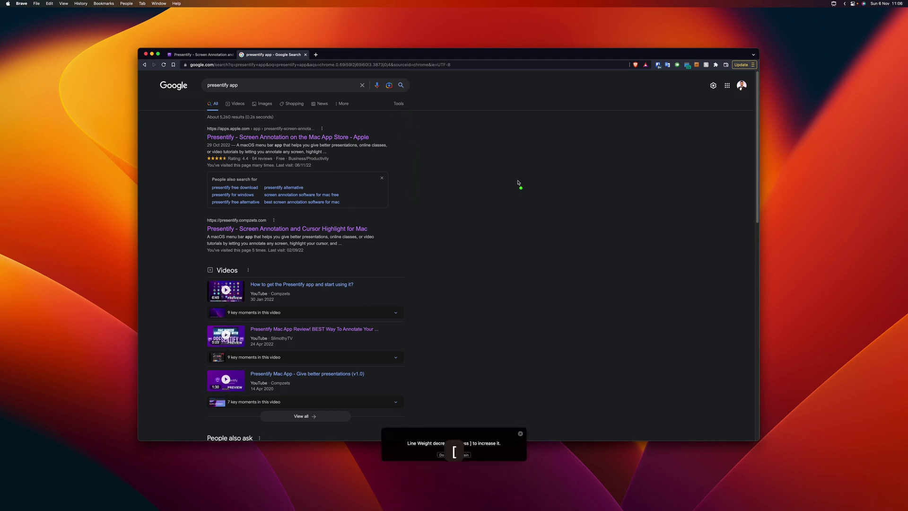
mouse_move(397, 116)
left_mouse_down()
mouse_move(414, 160)
mouse_move(406, 210)
left_mouse_up()
mouse_move(197, 117)
left_mouse_down()
mouse_move(171, 165)
mouse_move(178, 213)
mouse_move(196, 234)
left_mouse_up()
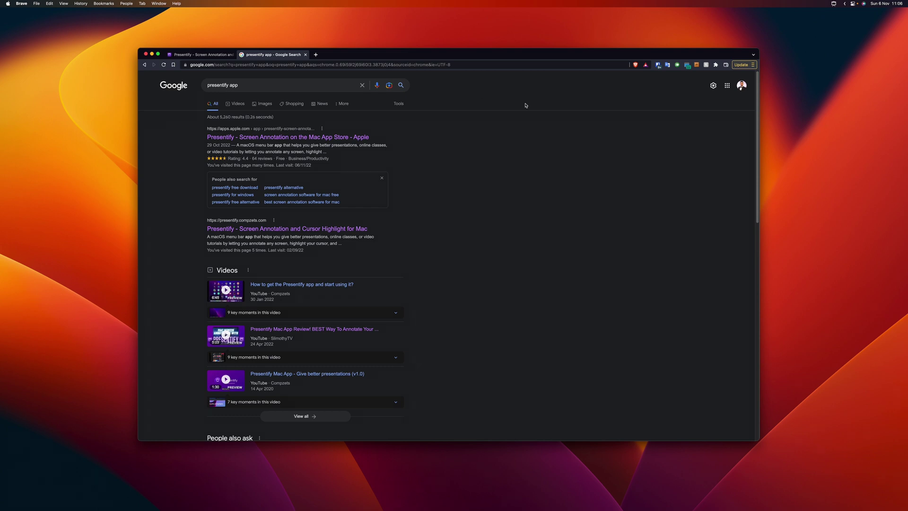
Focus the web search field, visit the Presentify website tab, and come back to the search results to show interaction while annotating.
left_click(278, 90)
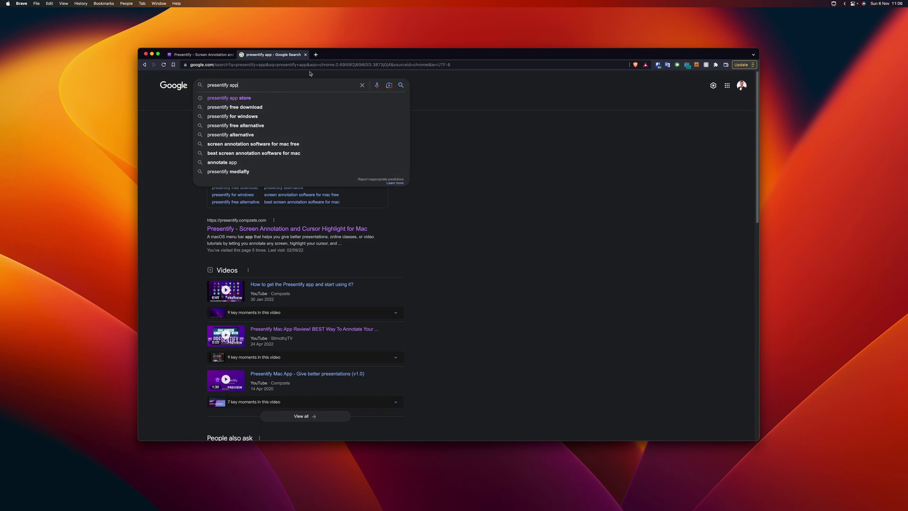
left_click(212, 57)
left_click(259, 56)
left_click(547, 97)
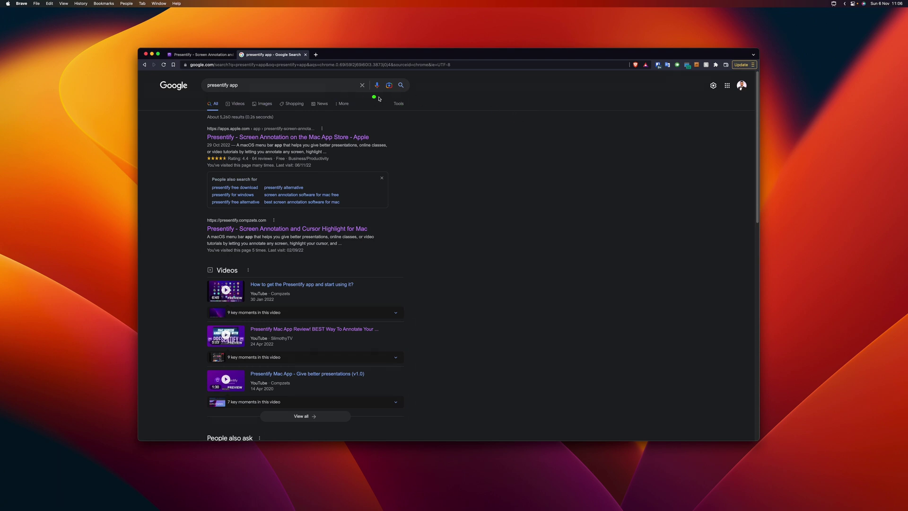
Draw a short green horizontal stroke just below the web search field and stop annotating the screen.
left_click_drag(381, 98, 428, 100)
left_click(835, 3)
left_click(839, 12)
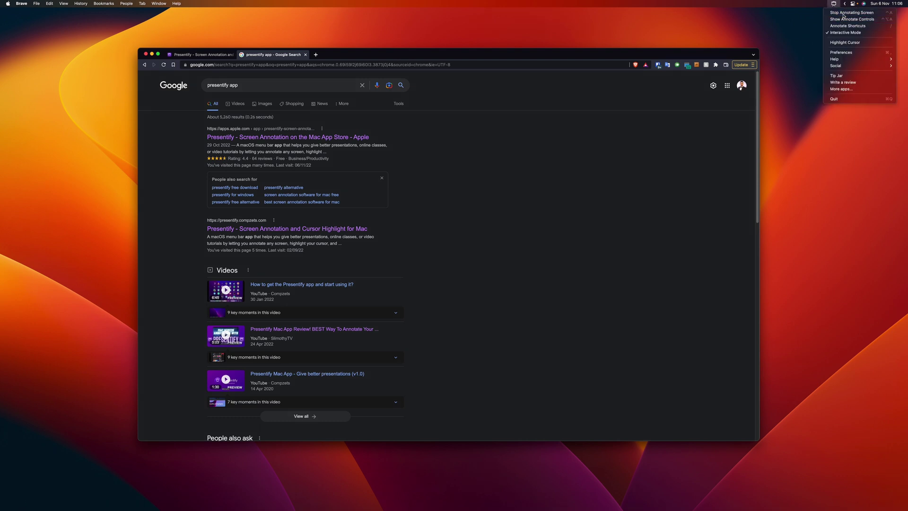
Open Presentify's preferences, move the window down over the search results, and review the General and Annotate settings.
left_click(835, 3)
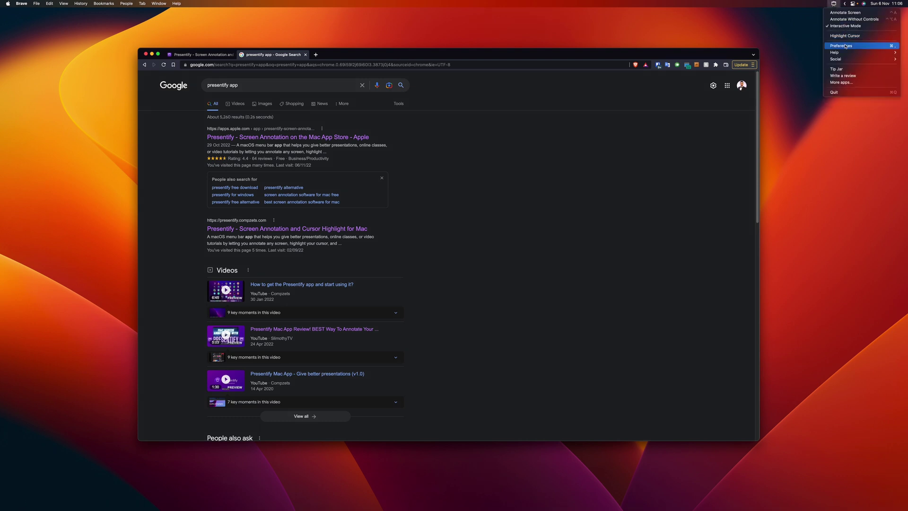
left_click(845, 46)
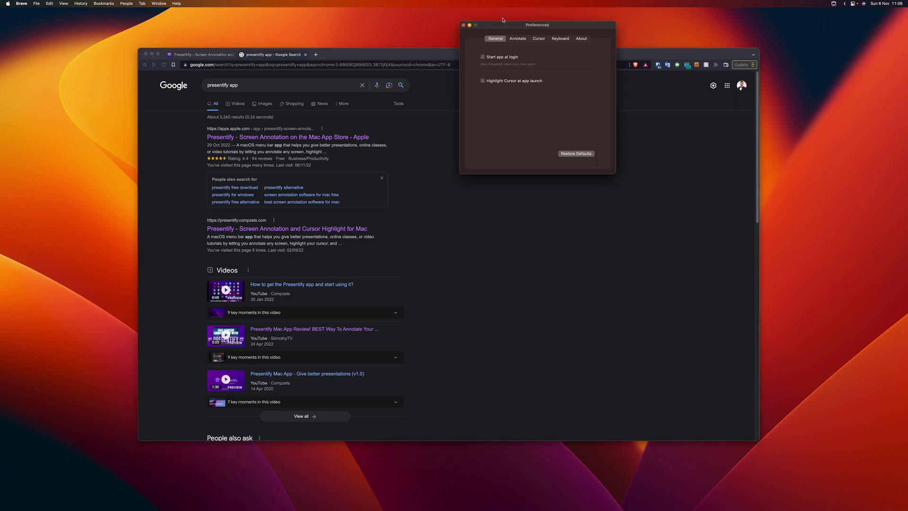
left_click(835, 3)
left_click(575, 25)
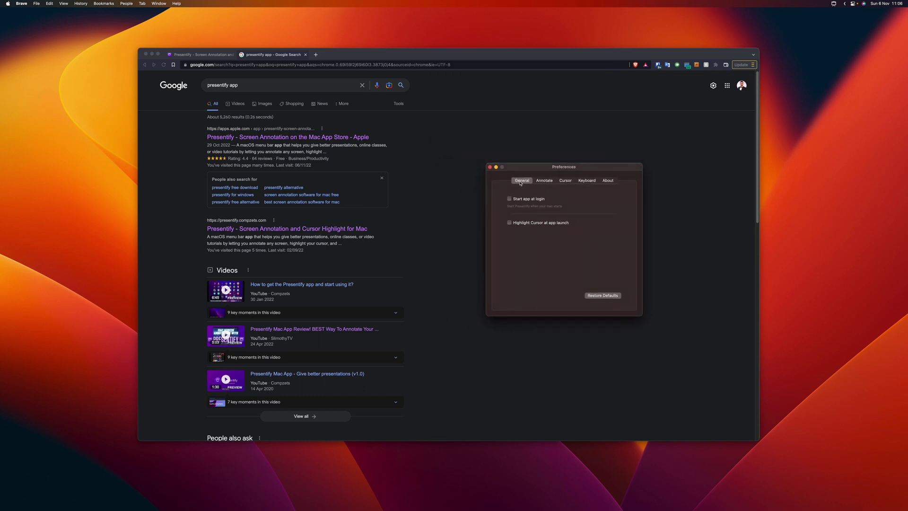
left_click(544, 181)
left_click(520, 182)
left_click(543, 181)
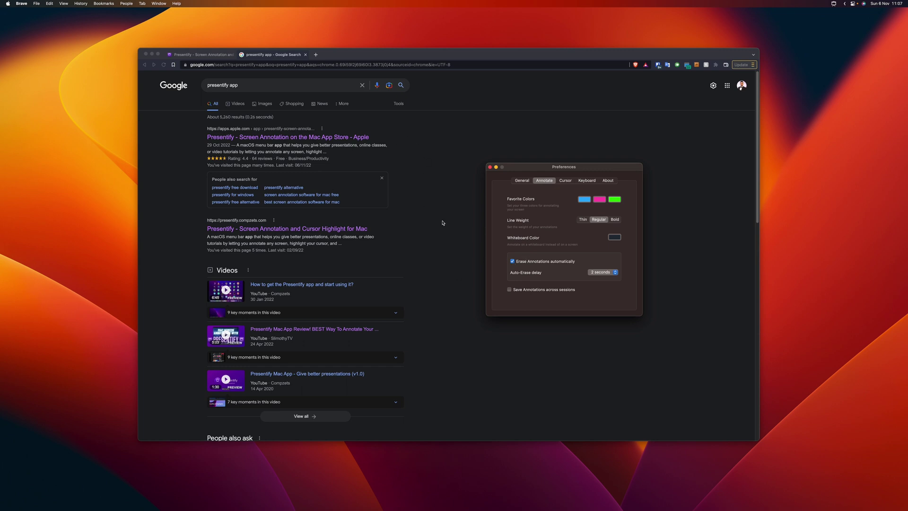
Examine the auto-erase delay choices without changing them, and review the General, Annotate and Cursor settings.
left_click(601, 273)
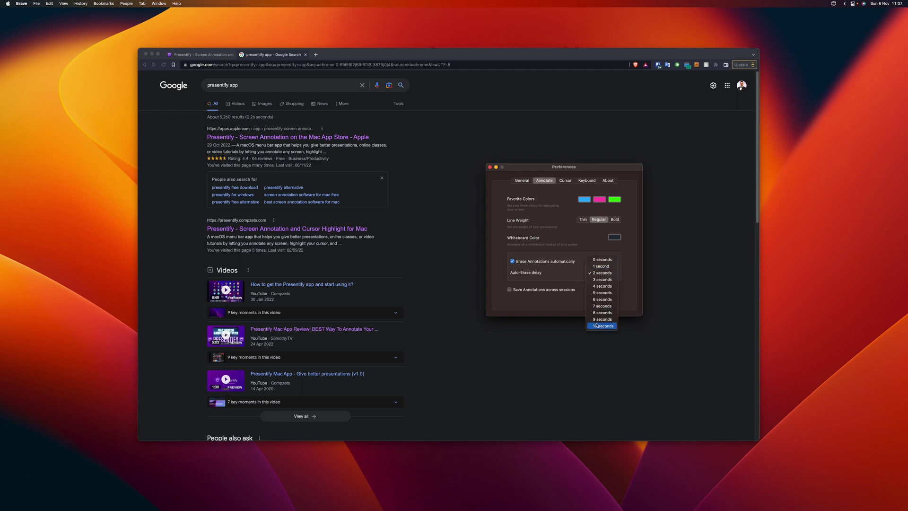
left_click(536, 270)
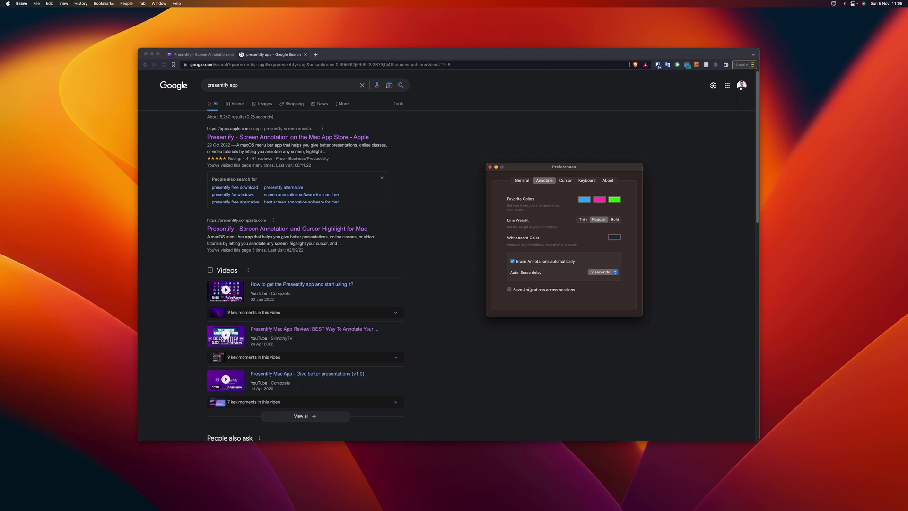
left_click(522, 180)
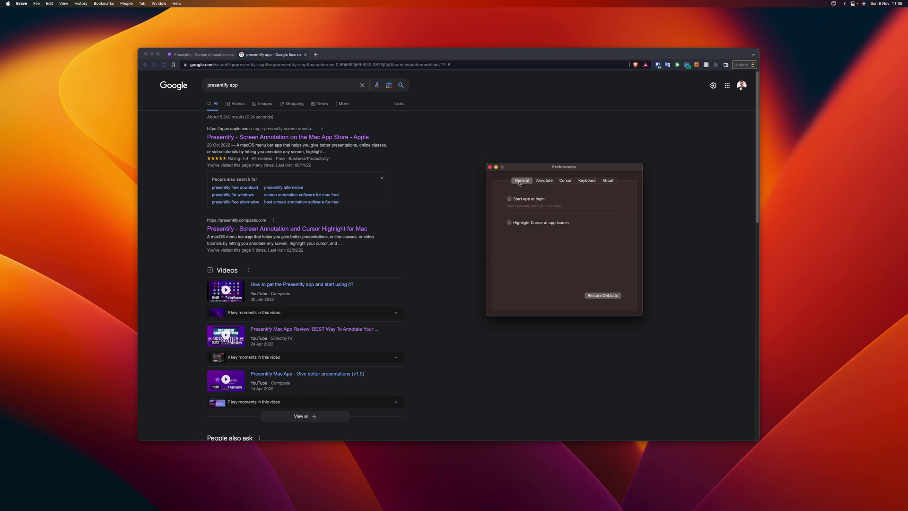
left_click(543, 180)
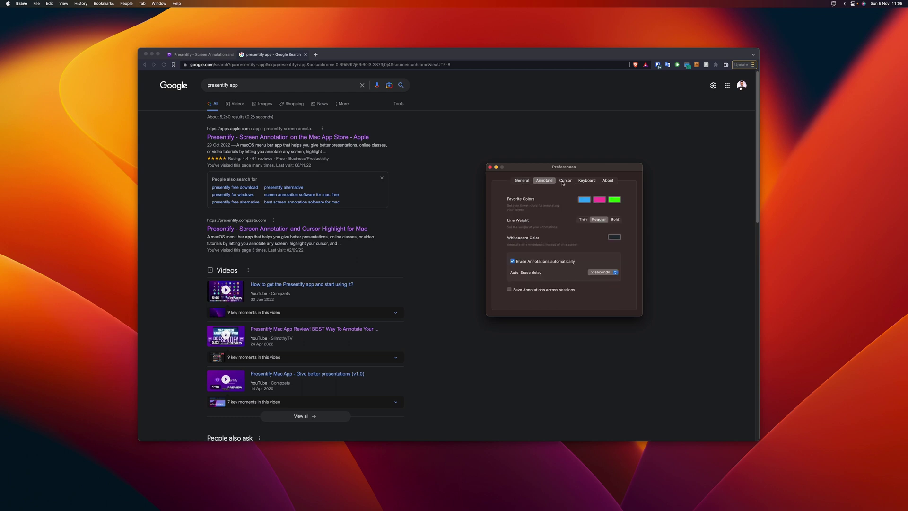
left_click(563, 182)
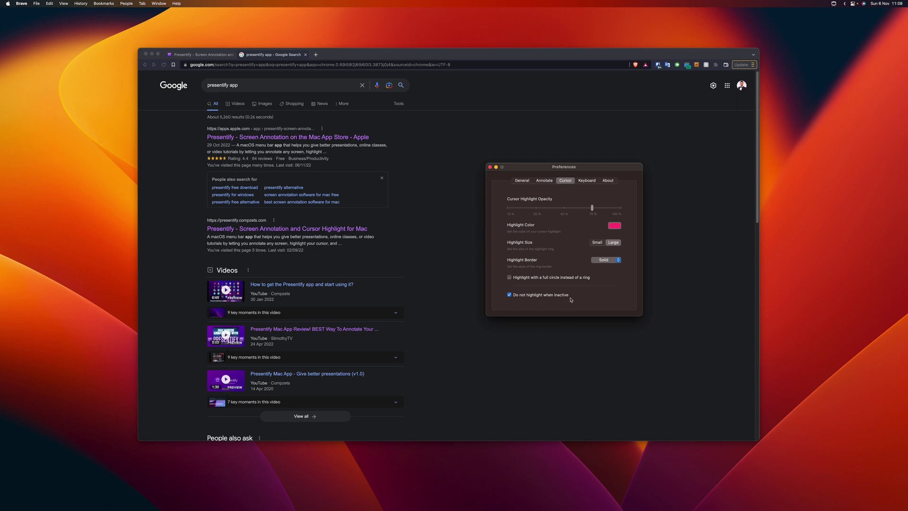
Close the preferences and turn on cursor highlighting.
left_click(491, 167)
left_click(834, 4)
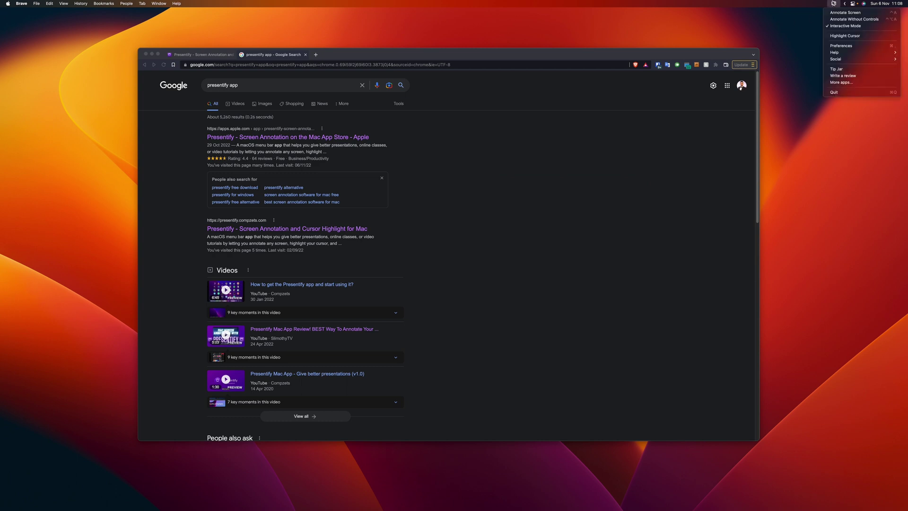
left_click(844, 36)
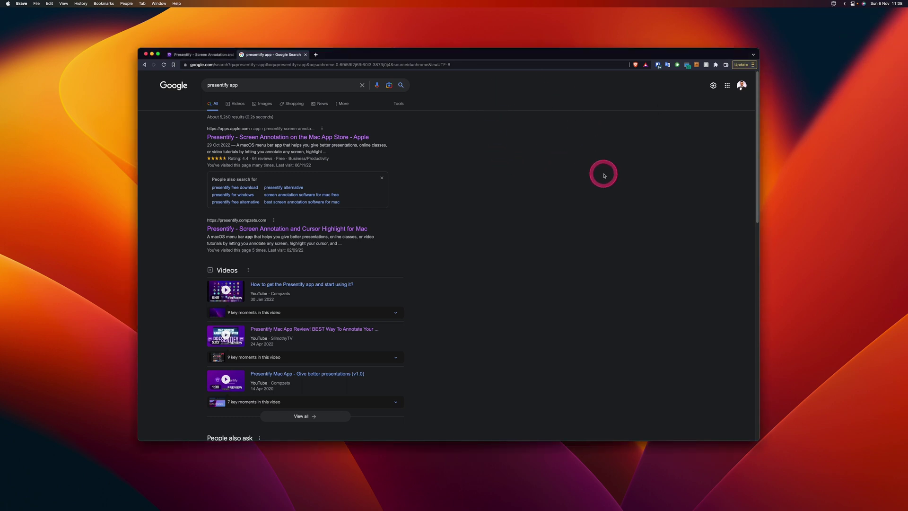
Switch to the Presentify website tab and browse its drawing and cursor highlight sections with the highlighted cursor.
left_click(208, 54)
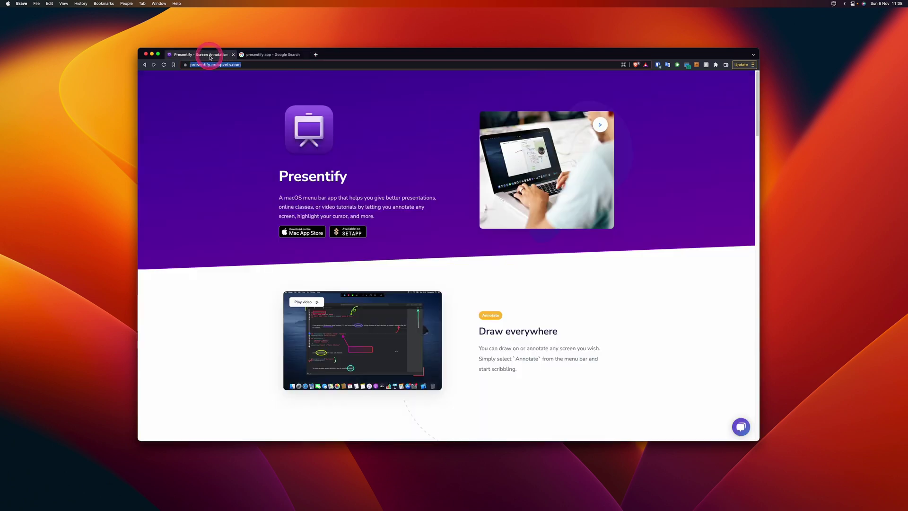
scroll(460, 238, "down", 4)
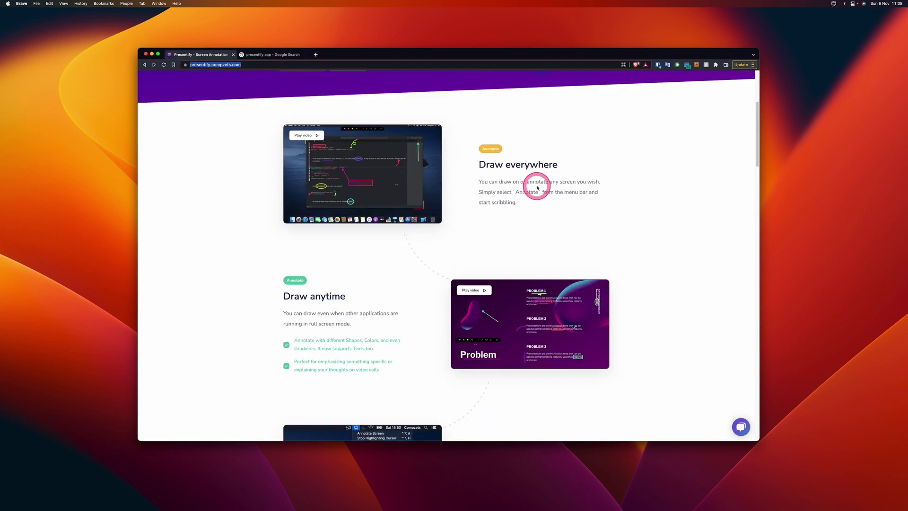
scroll(539, 185, "down", 4)
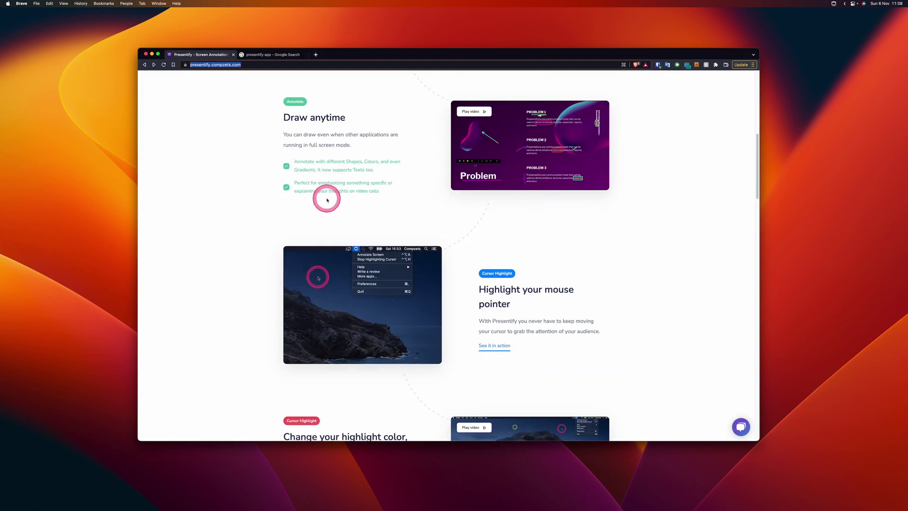
scroll(552, 219, "down", 3)
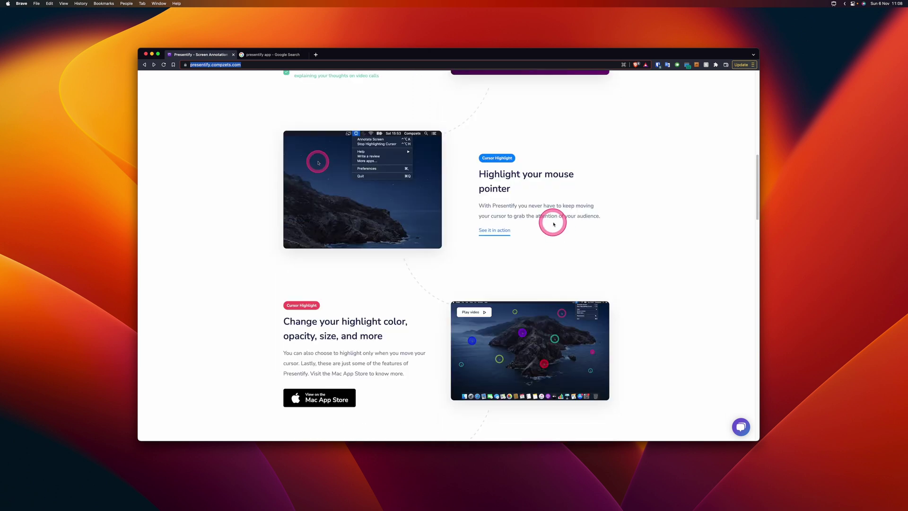
scroll(554, 224, "up", 5)
scroll(554, 224, "up", 6)
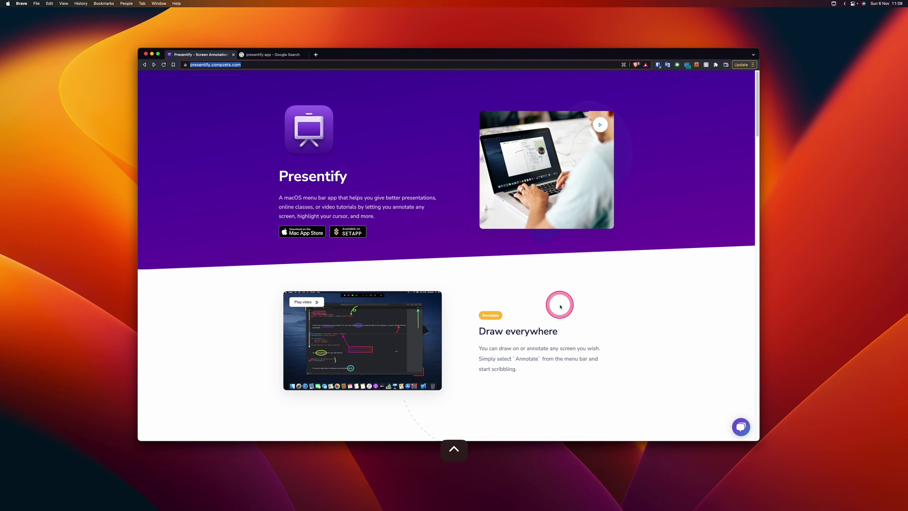
Turn off cursor highlighting while on the Presentify website.
left_click(532, 285)
scroll(497, 276, "down", 1)
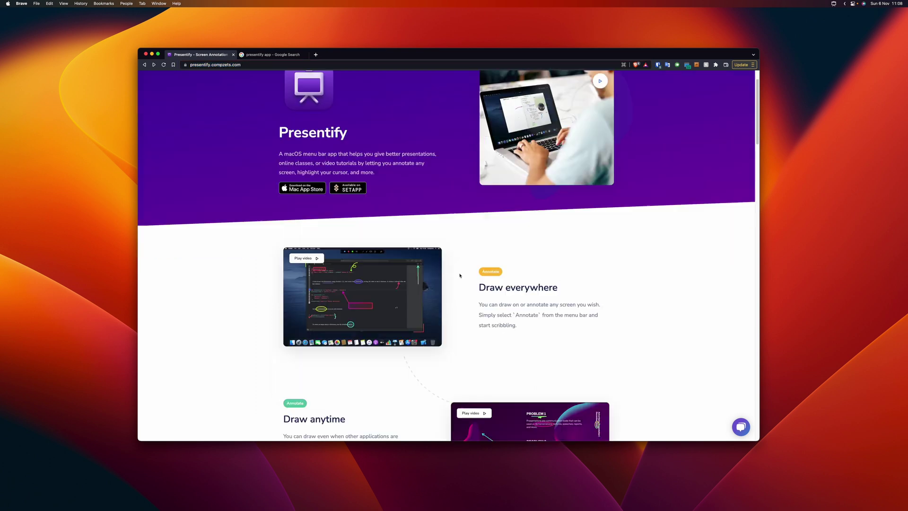
scroll(461, 272, "up", 1)
Reopen the preferences and examine the cursor highlight settings, including the Highlight Border choices, without changing them.
left_click(835, 4)
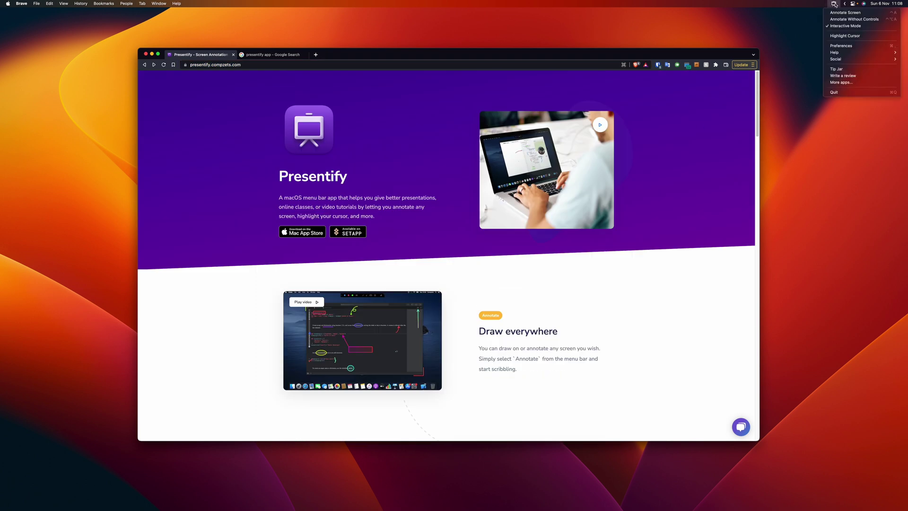
left_click(853, 47)
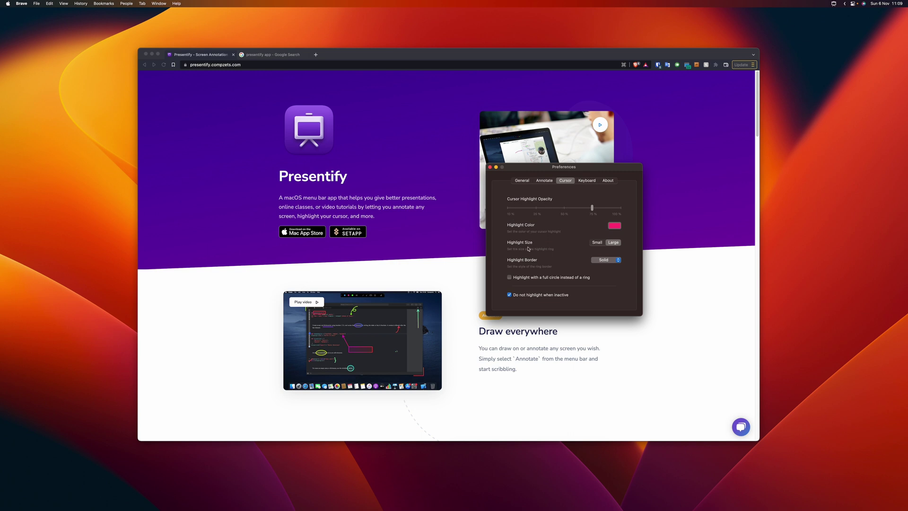
left_click(595, 261)
left_click(558, 262)
left_click(610, 263)
left_click(539, 266)
Record Control+A as the Toggle Annotate Screen shortcut, revisit the General settings, and close the preferences.
left_click(586, 181)
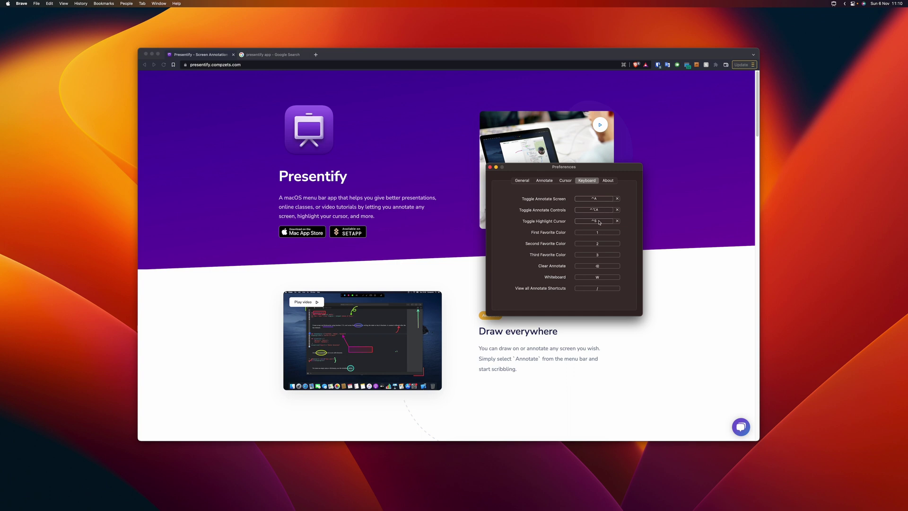
left_click(594, 199)
key("ctrl+a")
left_click(522, 181)
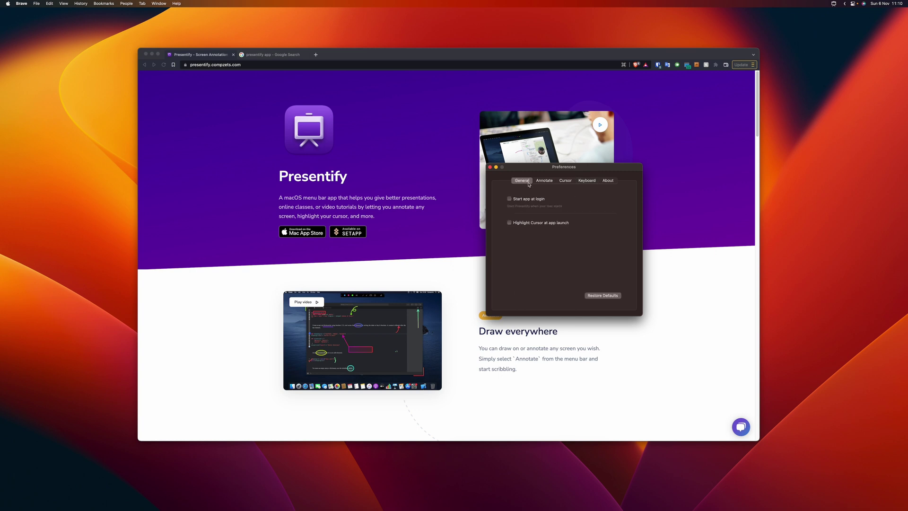
left_click(491, 167)
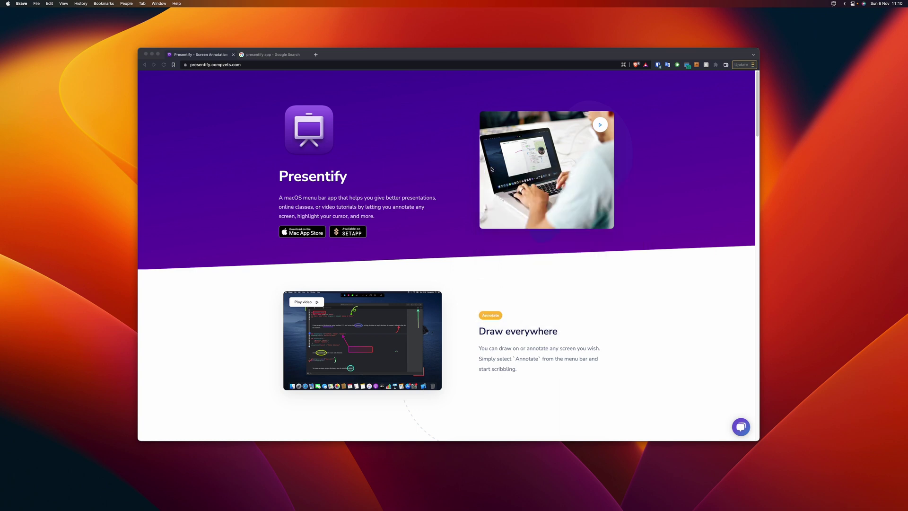
Open Presentify's help videos playlist on YouTube.
left_click(833, 4)
mouse_move(840, 55)
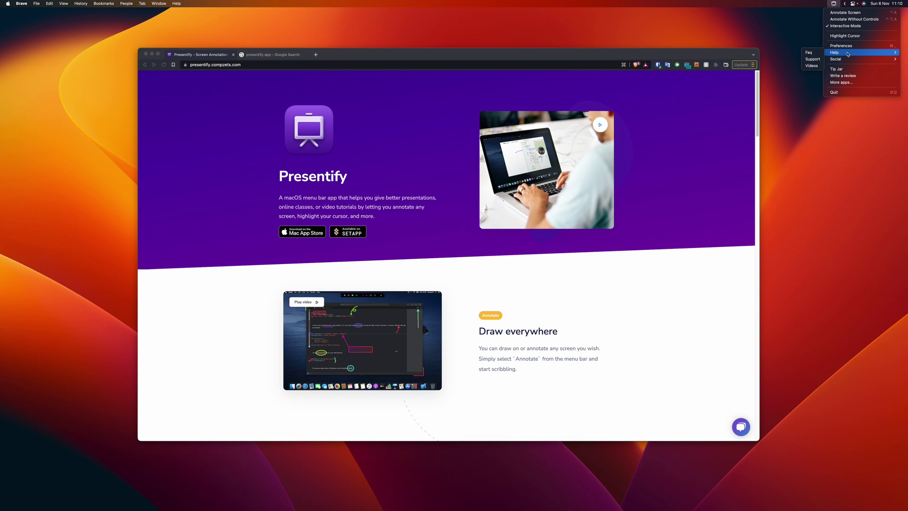
left_click(812, 66)
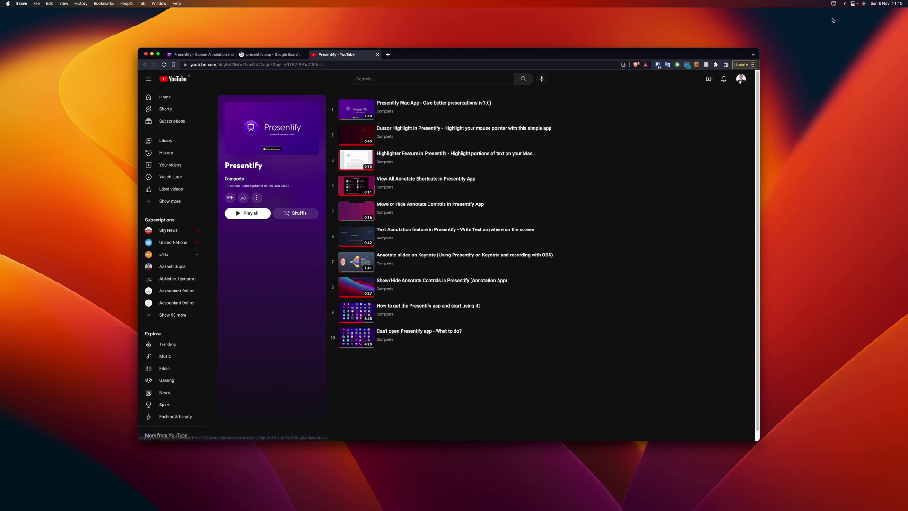
Examine Presentify's remaining menu entries, including the Social, Tip Jar, review and more apps options.
left_click(834, 4)
mouse_move(846, 60)
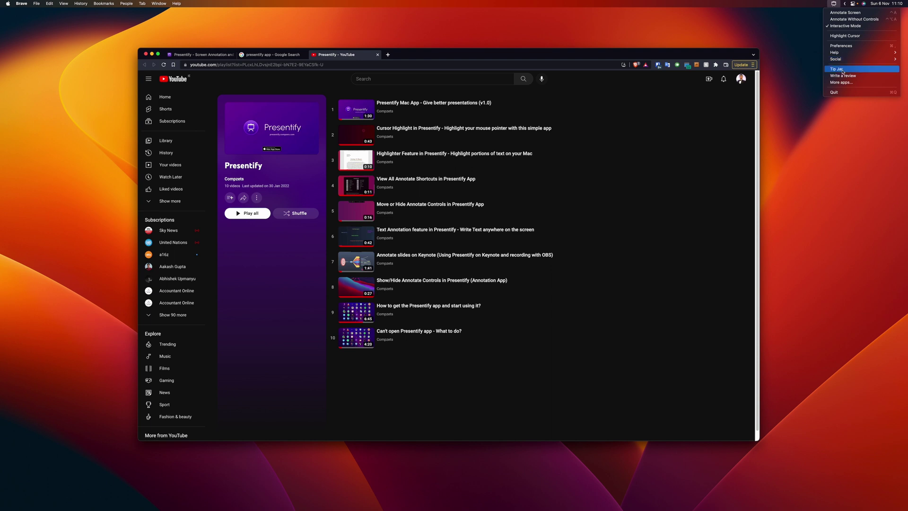
left_click(833, 4)
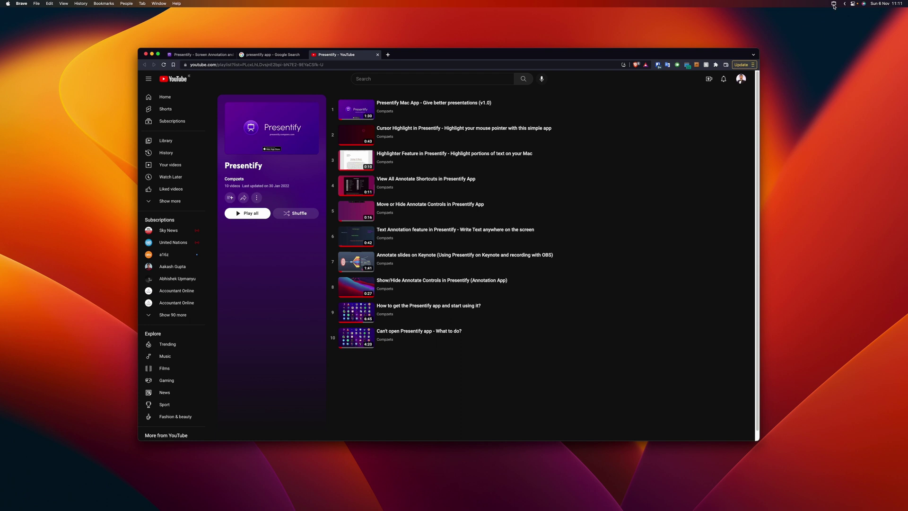
left_click(834, 4)
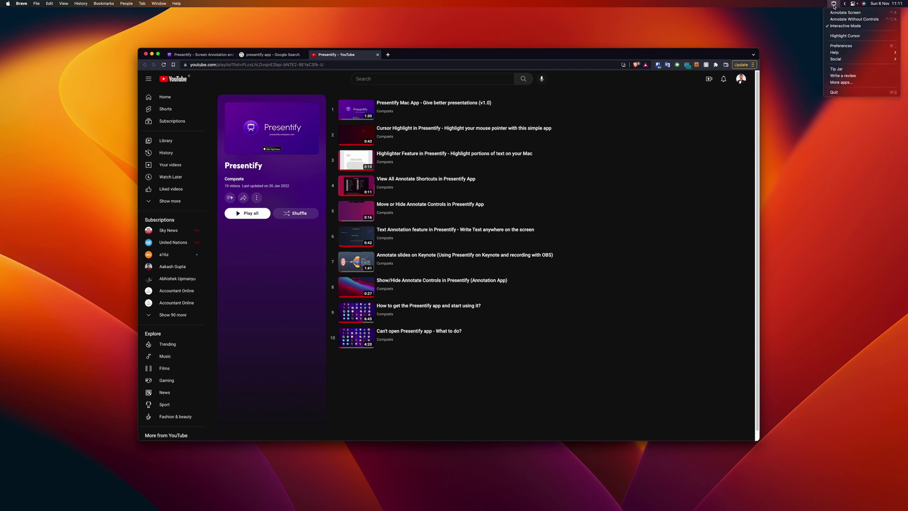